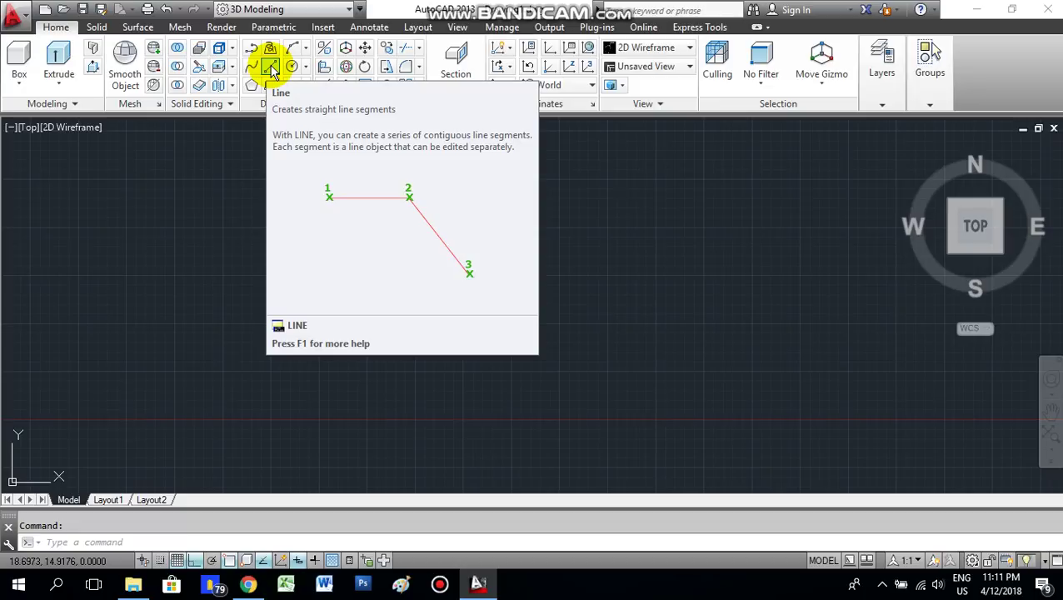
Step: Draw a five-pointed star from five connected line segments with Ortho turned off, closing it at the starting point
left_click(271, 69)
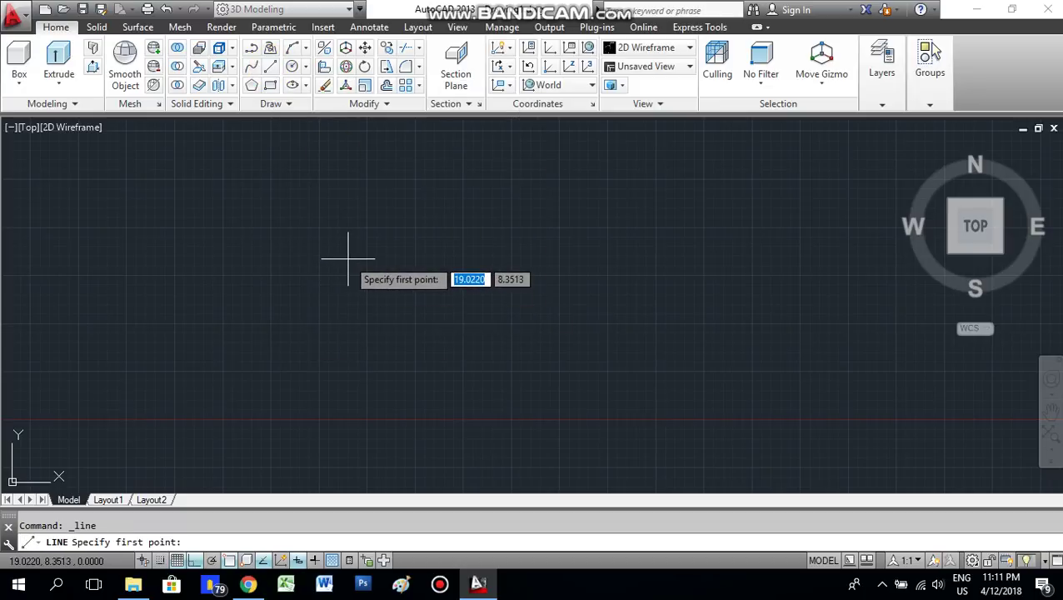
left_click(348, 300)
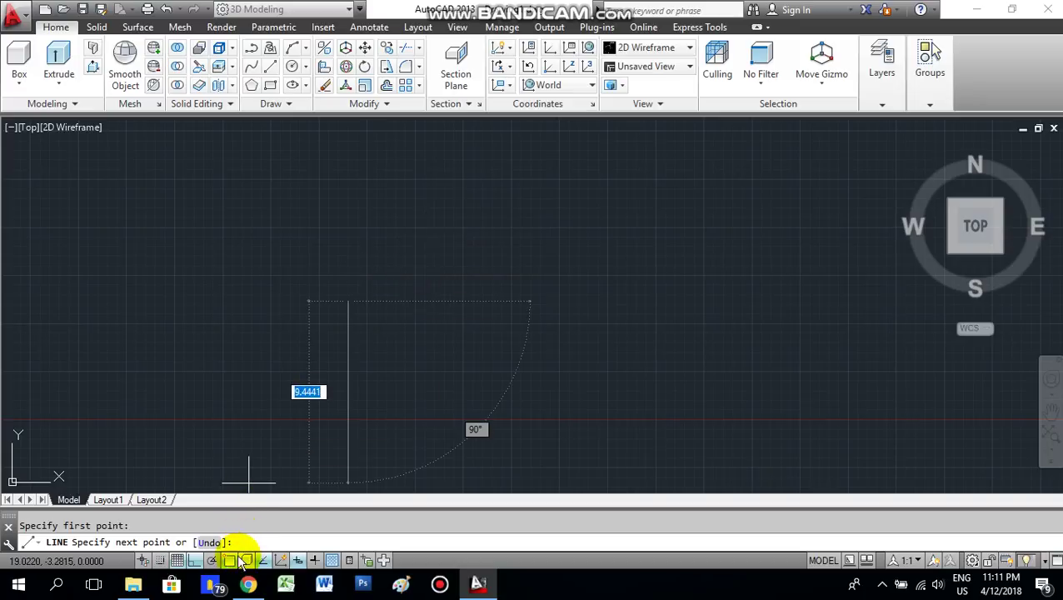
left_click(197, 561)
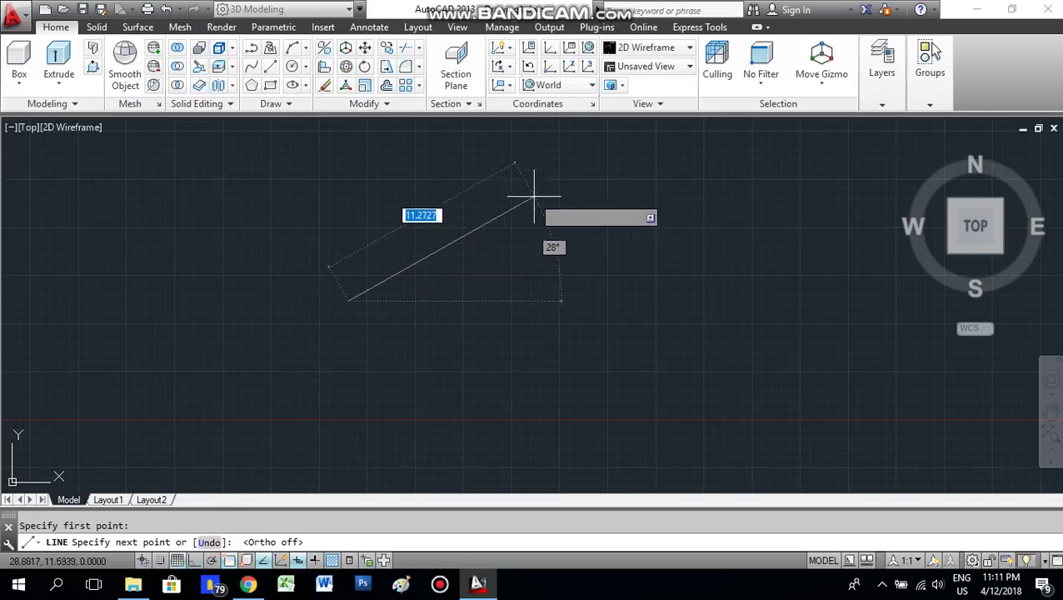
left_click(476, 181)
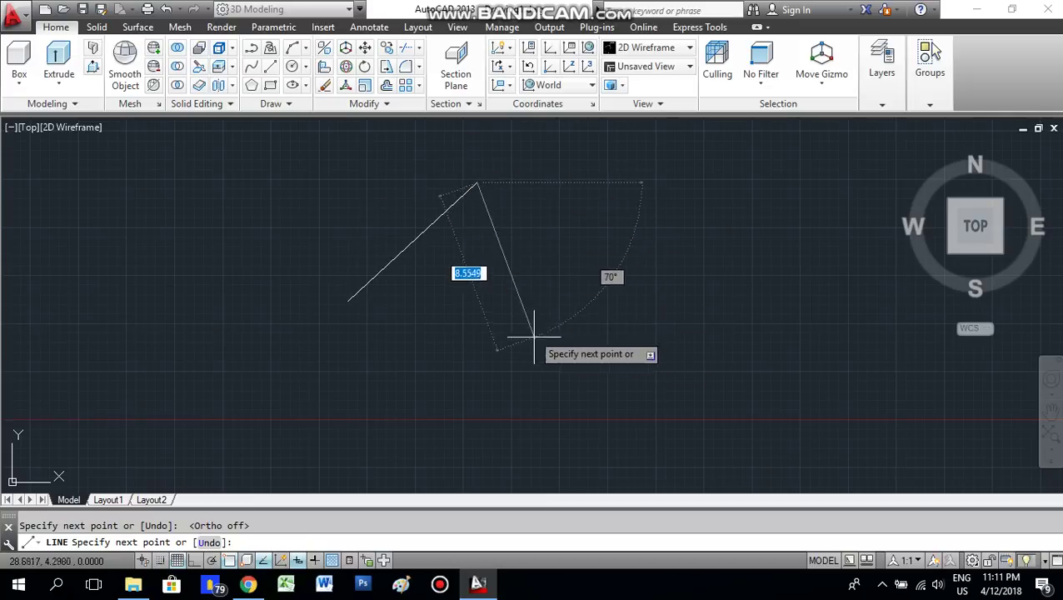
left_click(573, 335)
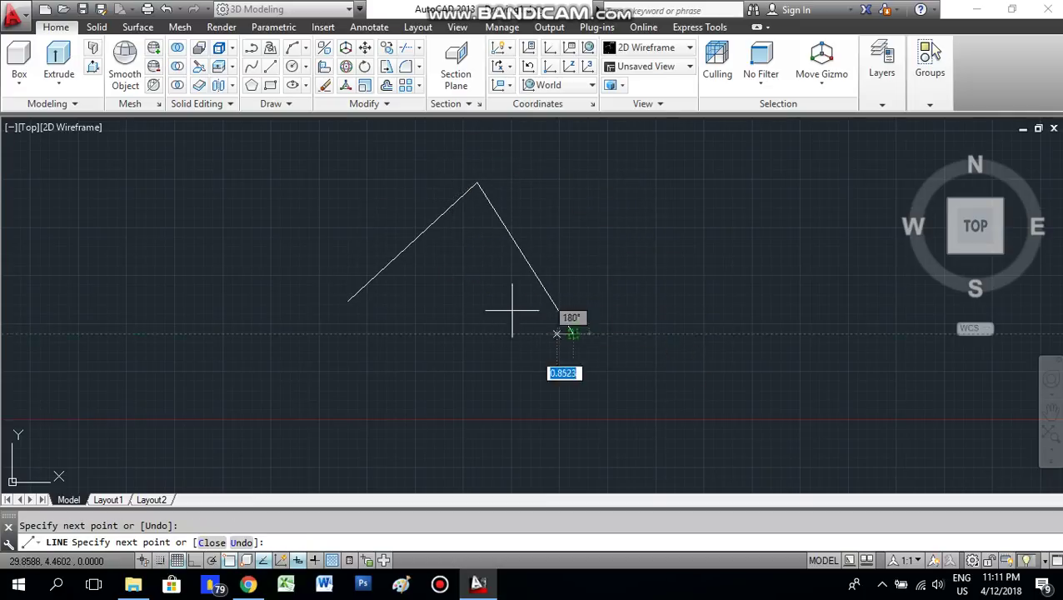
left_click(325, 223)
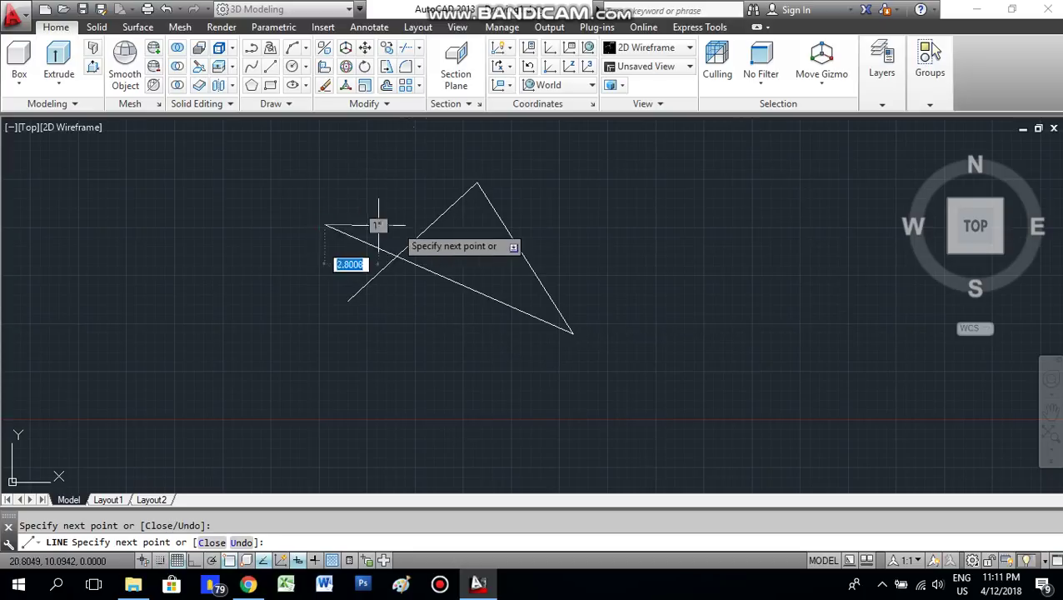
left_click(584, 213)
left_click(349, 300)
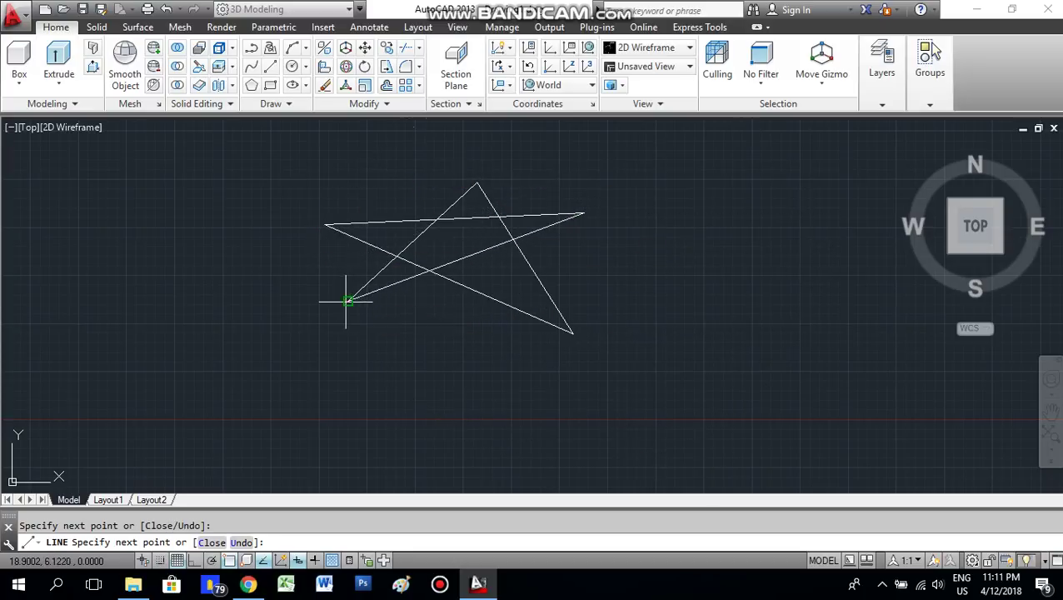
right_click(443, 308)
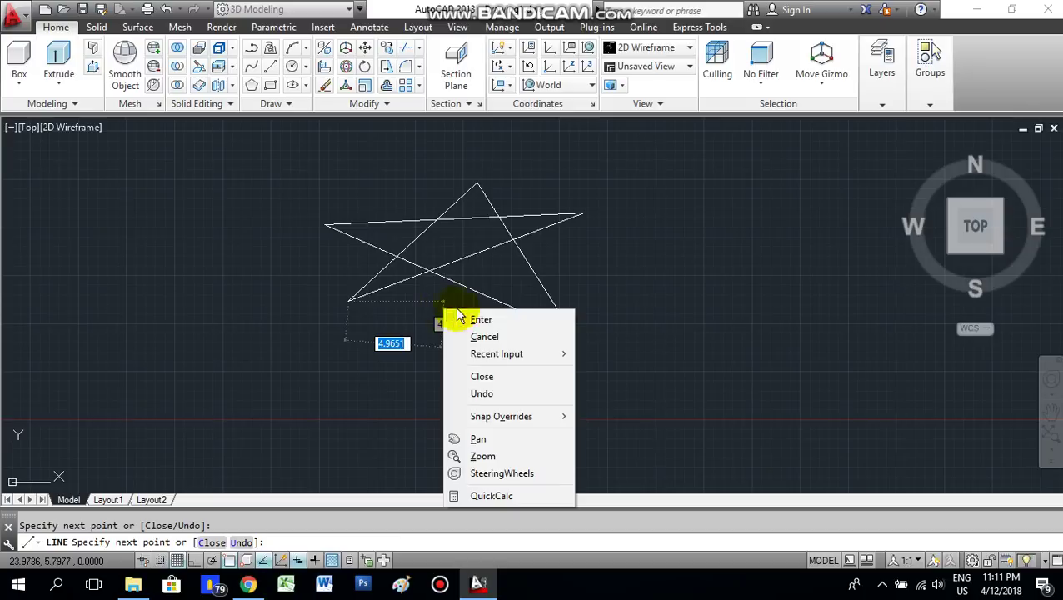
left_click(513, 325)
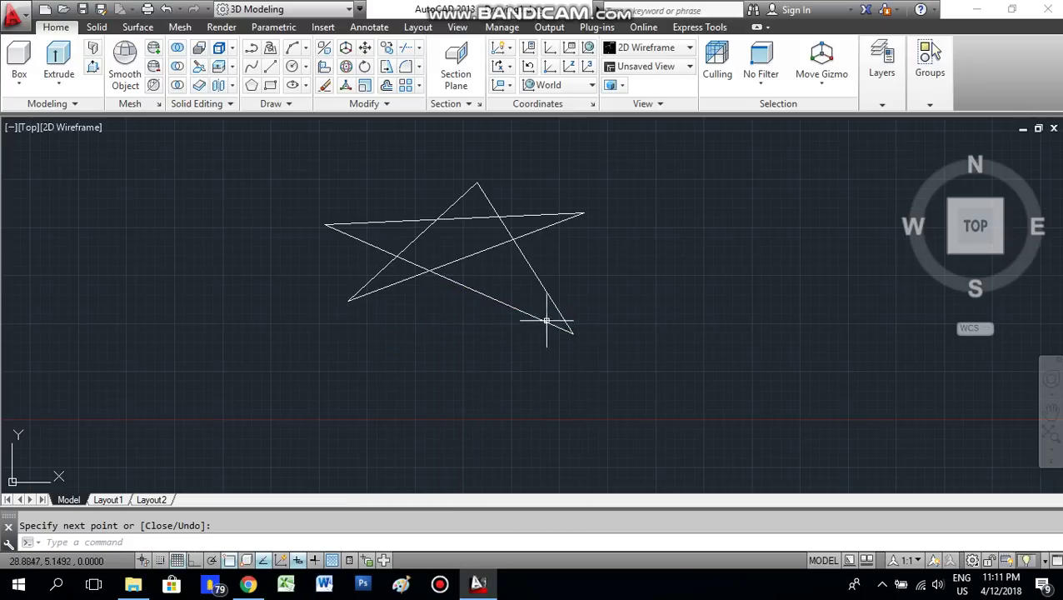
Step: Erase all five lines of the star
left_click(254, 170)
left_click(674, 371)
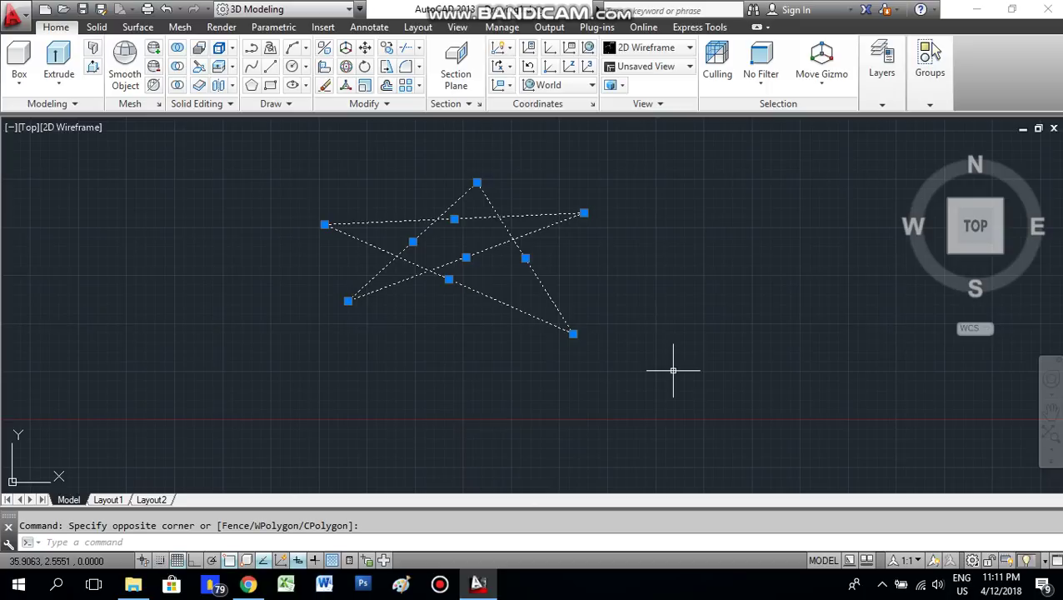
key("Delete")
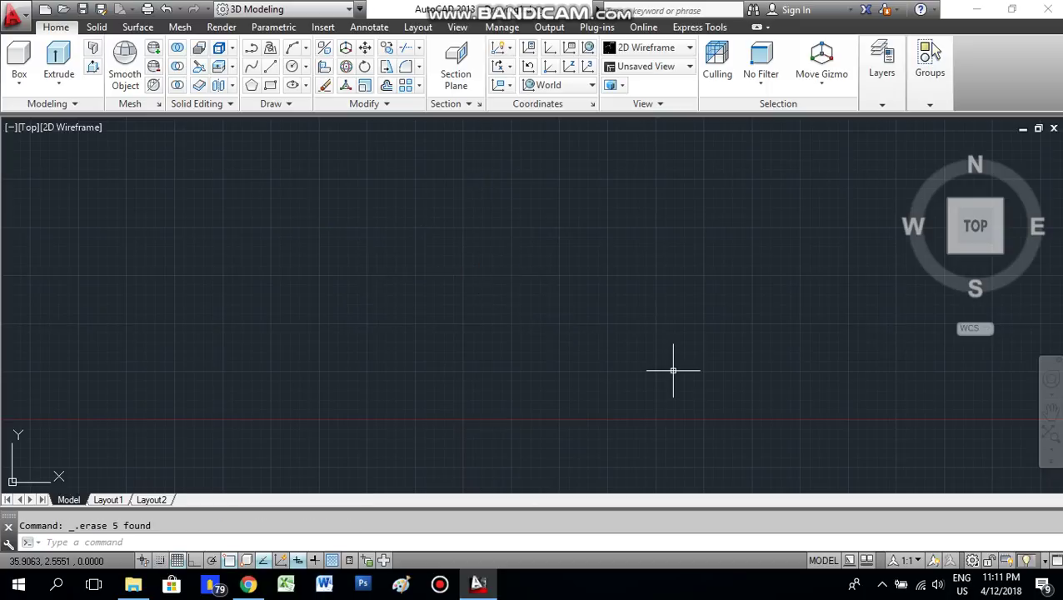
Step: Draw a single horizontal line across the middle of the drawing area with Ortho turned on
left_click(269, 70)
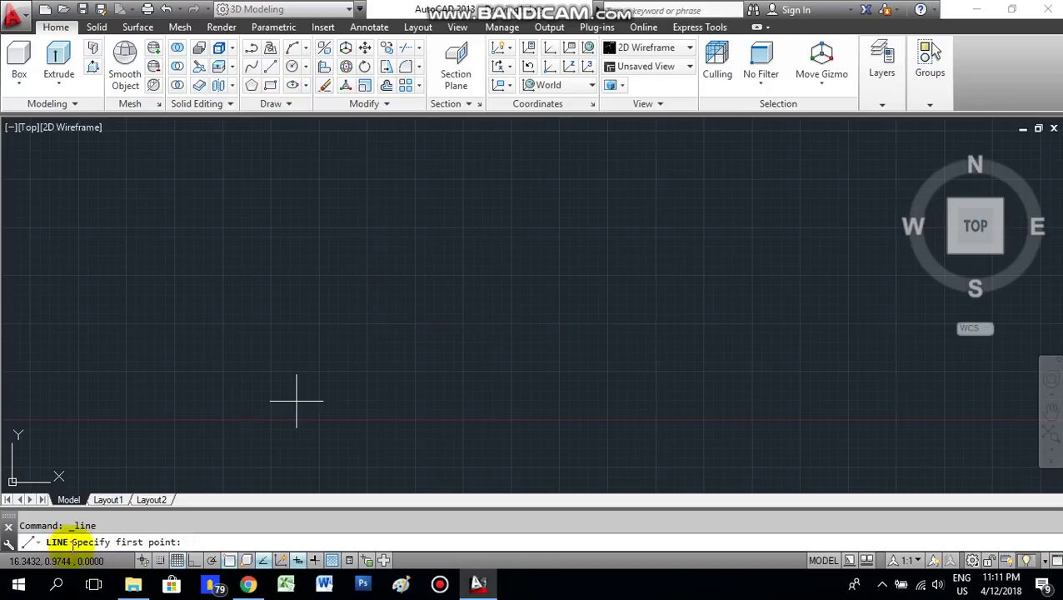
left_click(386, 268)
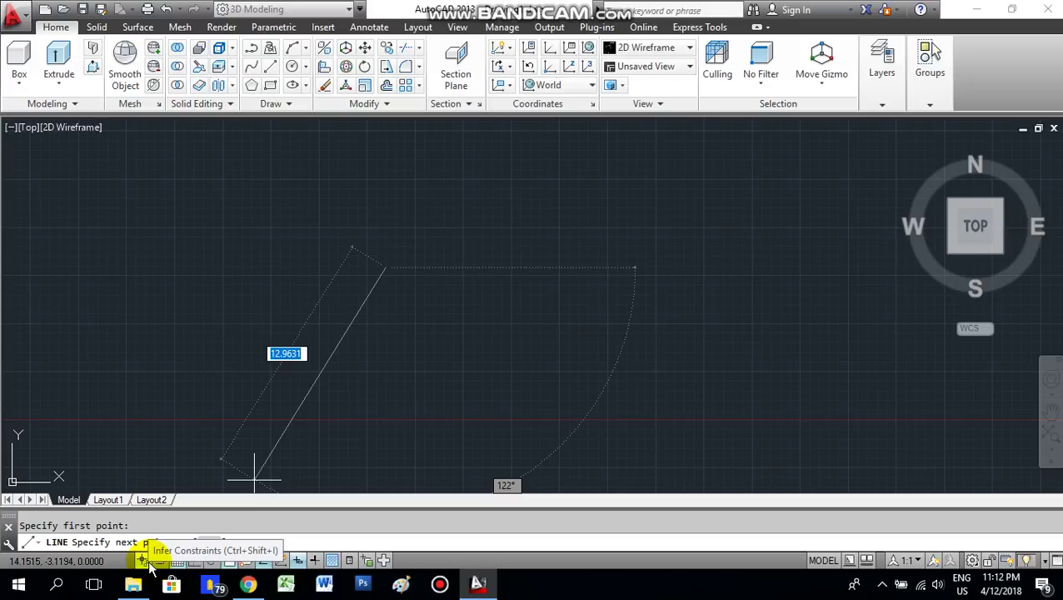
left_click(195, 561)
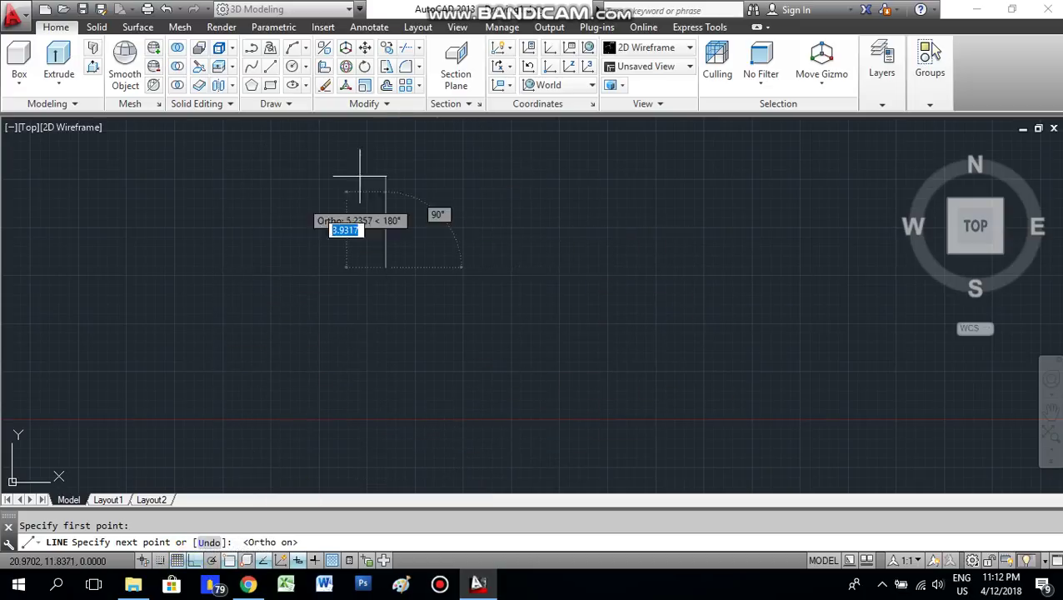
left_click(194, 563)
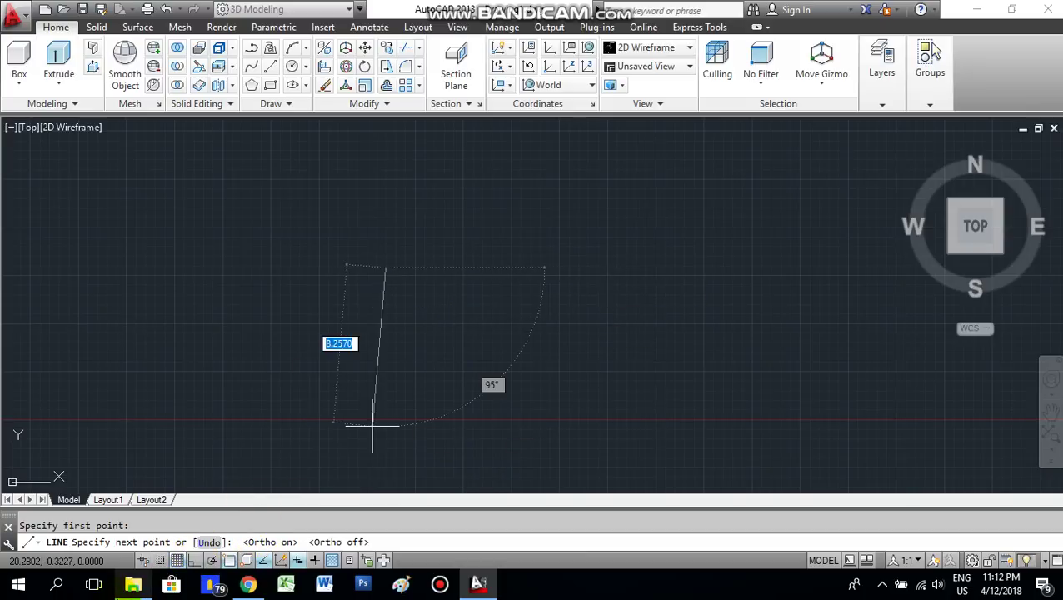
left_click(193, 561)
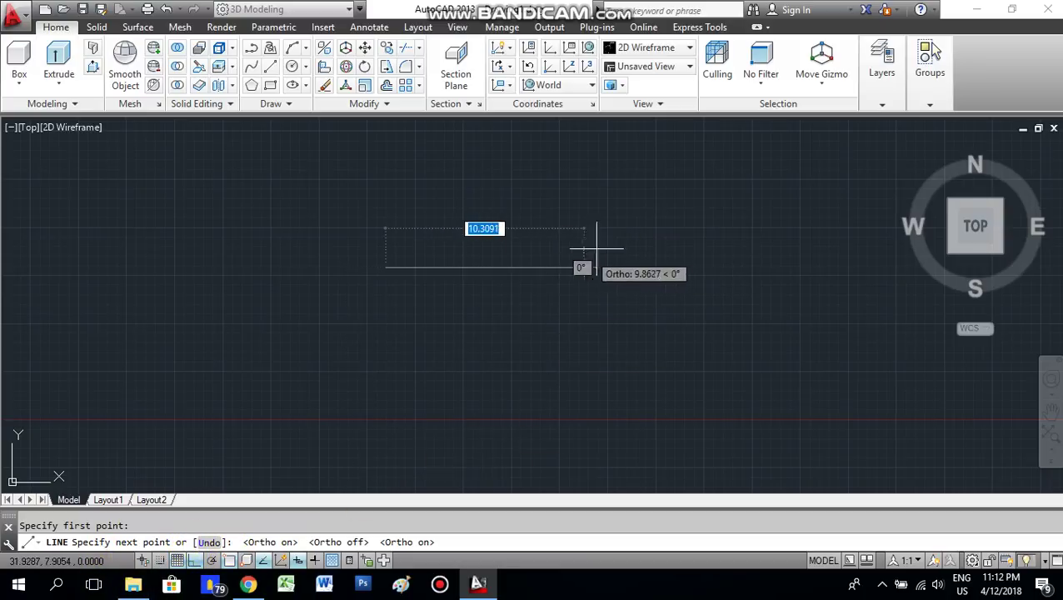
left_click(667, 267)
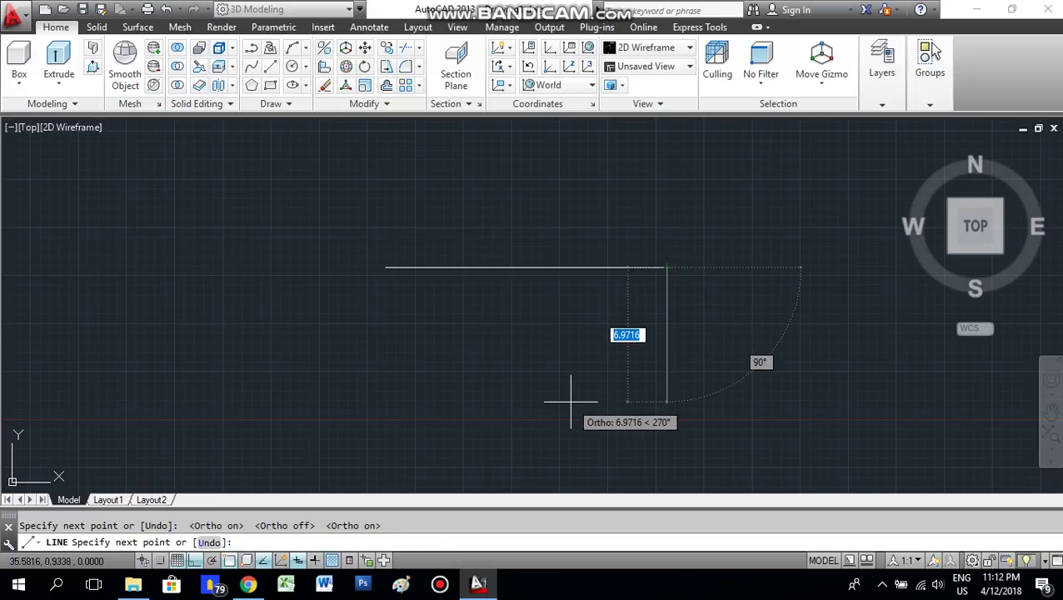
key("Return")
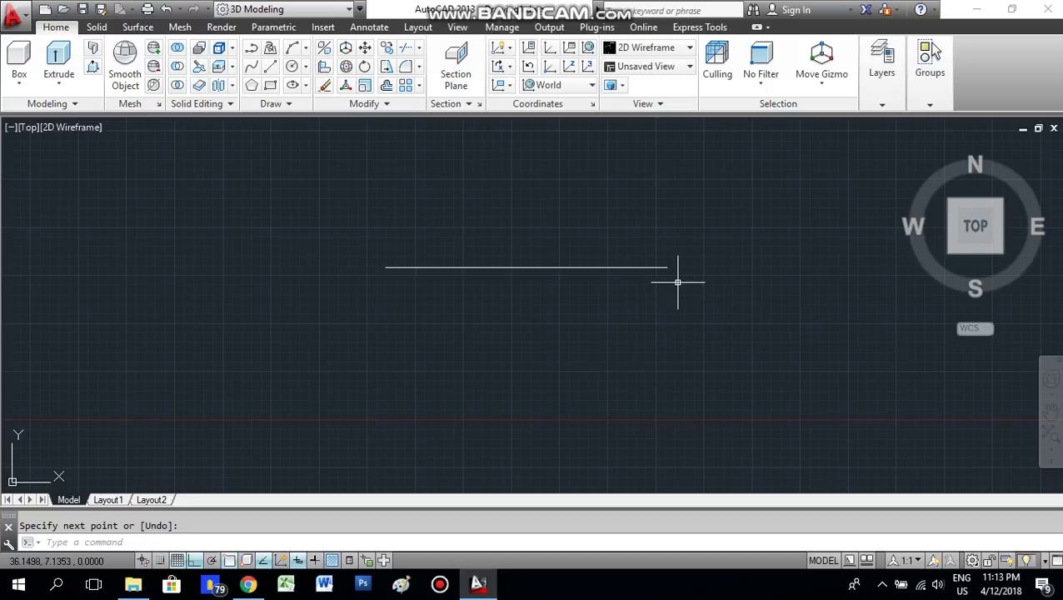
Step: Draw a circle with a diameter of 10 to the right of the horizontal line, level with it
scroll(681, 289, "down", 3)
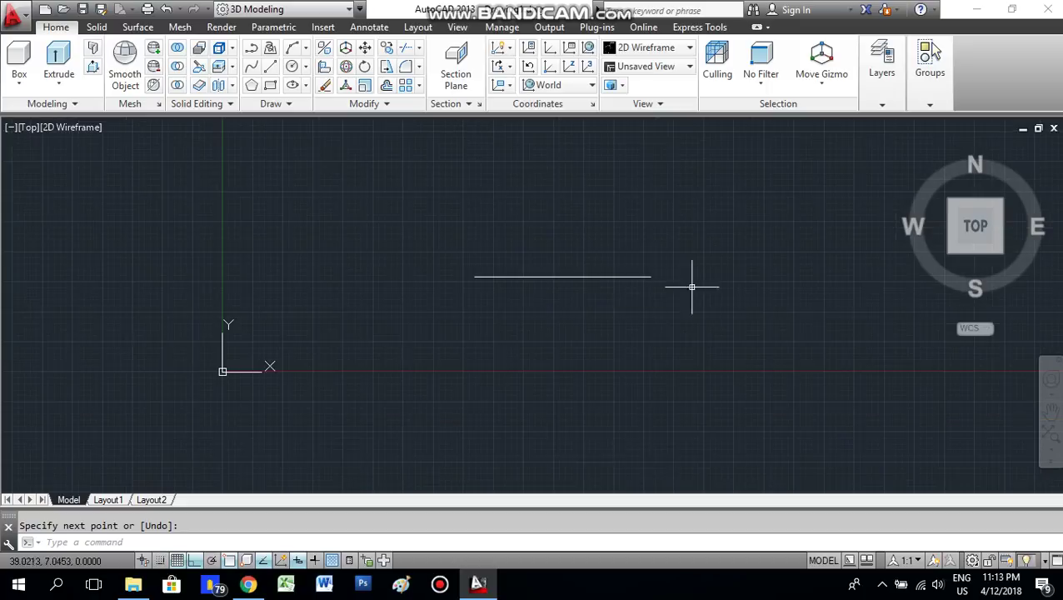
middle_click_drag(522, 289, 335, 286)
scroll(335, 285, "up", 3)
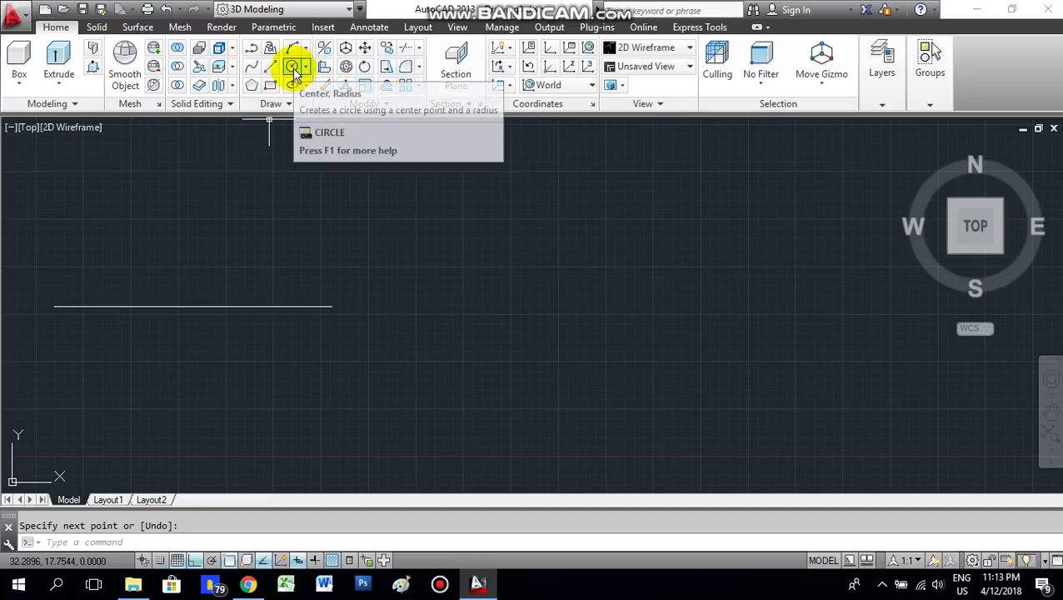
left_click(293, 69)
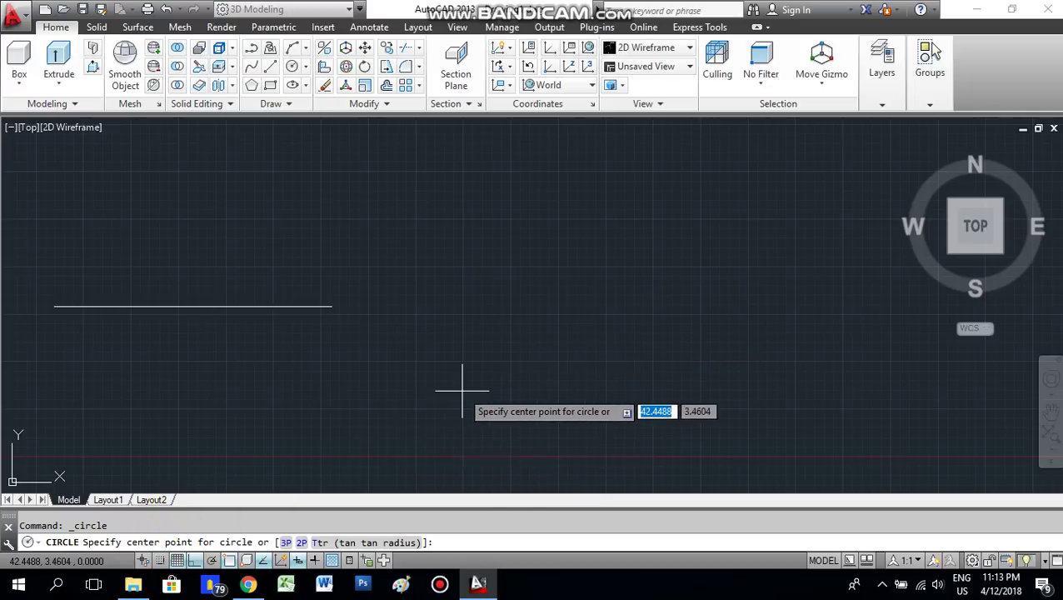
left_click(575, 305)
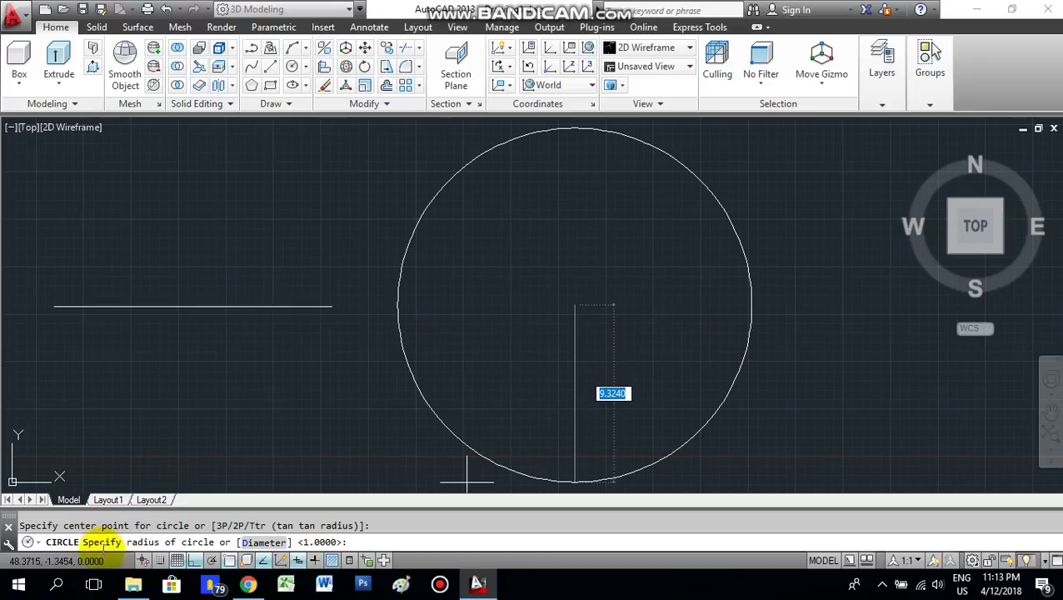
left_click(265, 543)
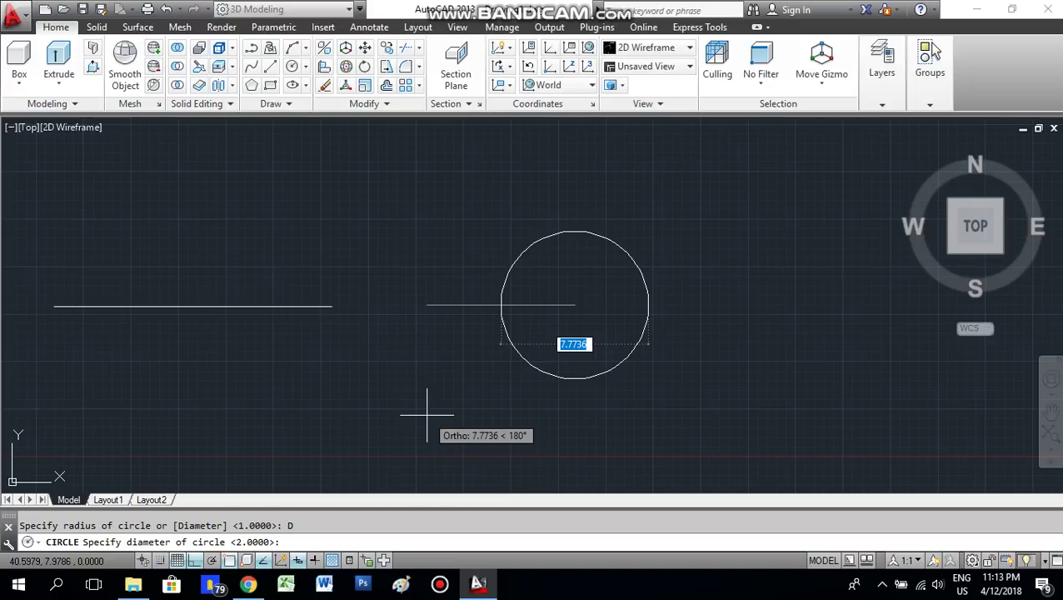
middle_click_drag(538, 388, 526, 326)
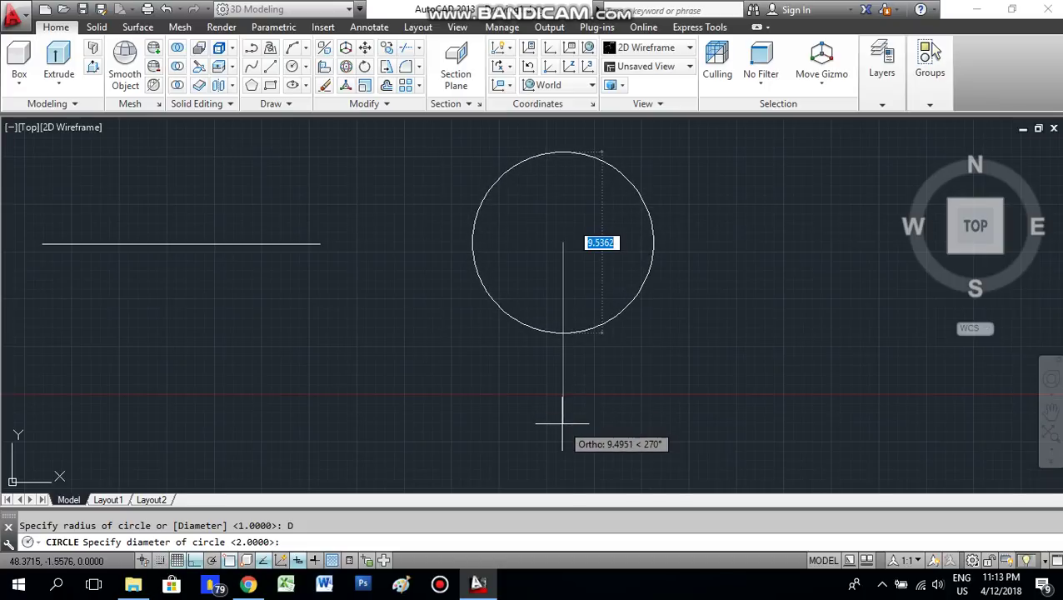
type("10")
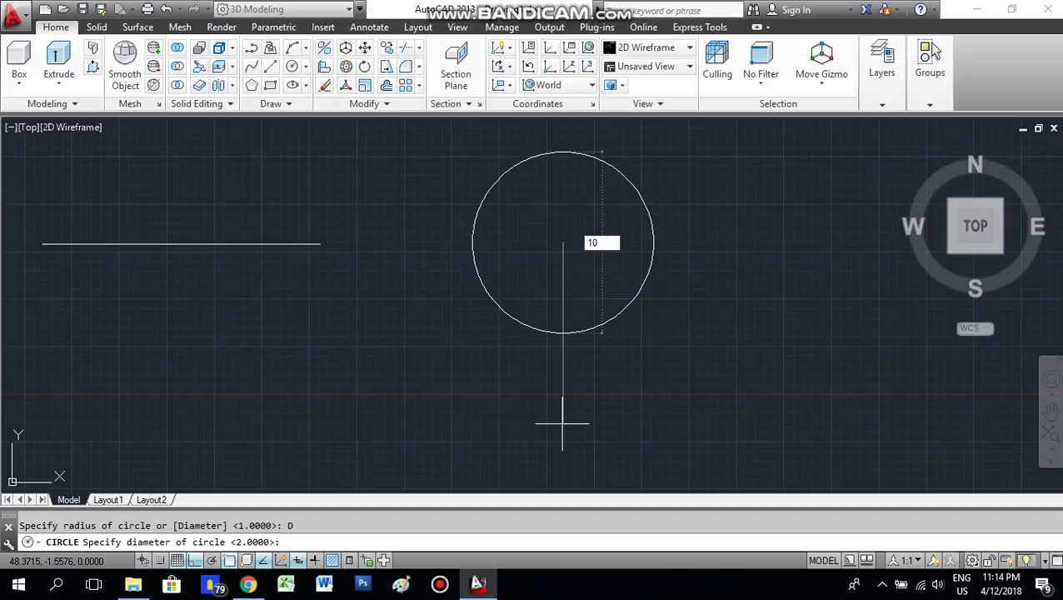
key("Return")
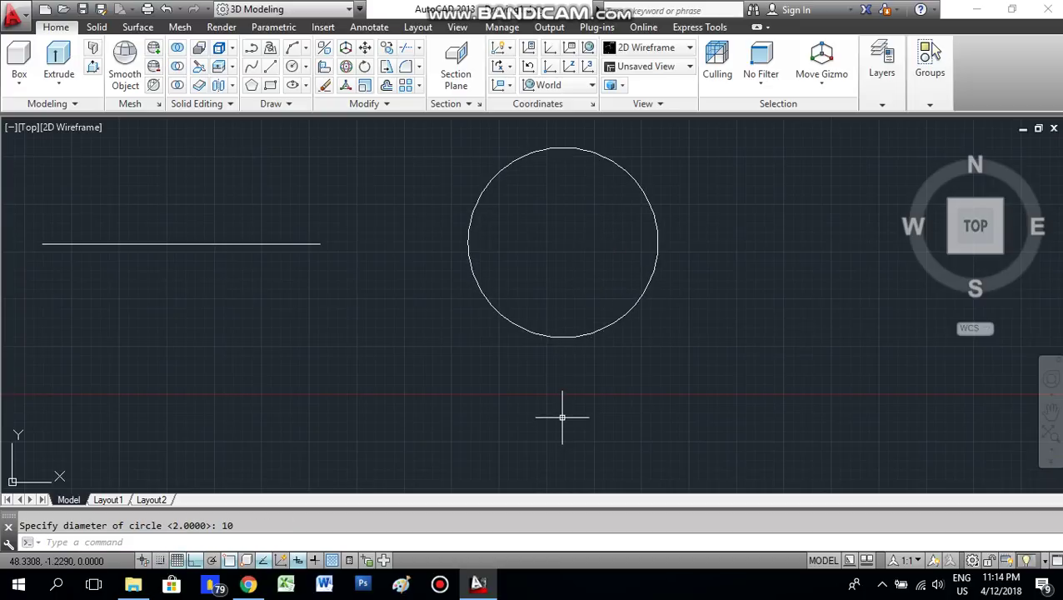
Step: Draw a rectangle with length 10 and width 10 to the lower right of the circle, using the Dimensions option
middle_click_drag(593, 239, 520, 342)
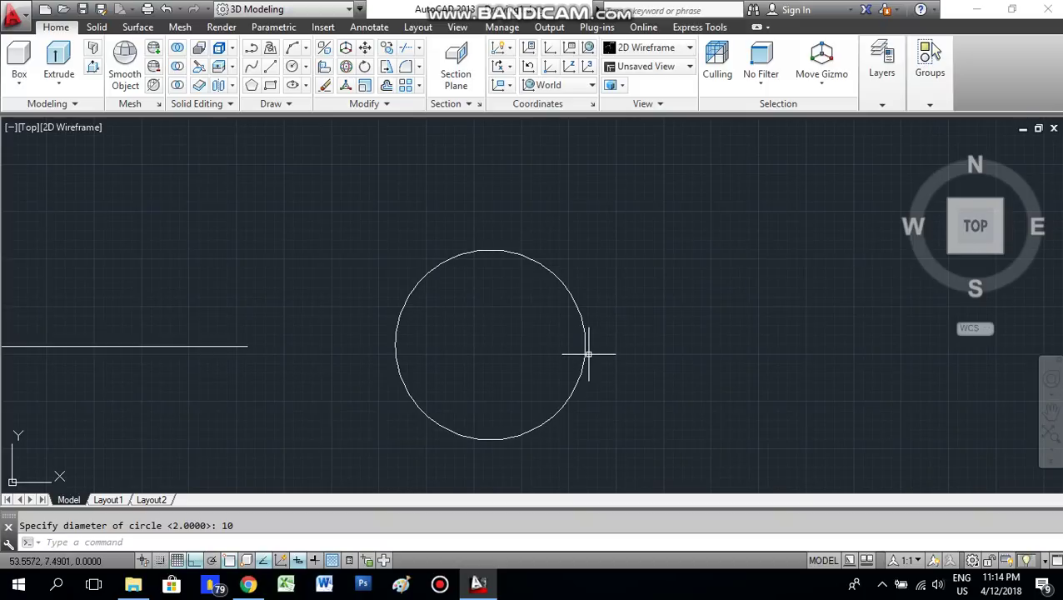
scroll(589, 354, "down", 3)
middle_click_drag(570, 289, 484, 321)
scroll(507, 225, "up", 2)
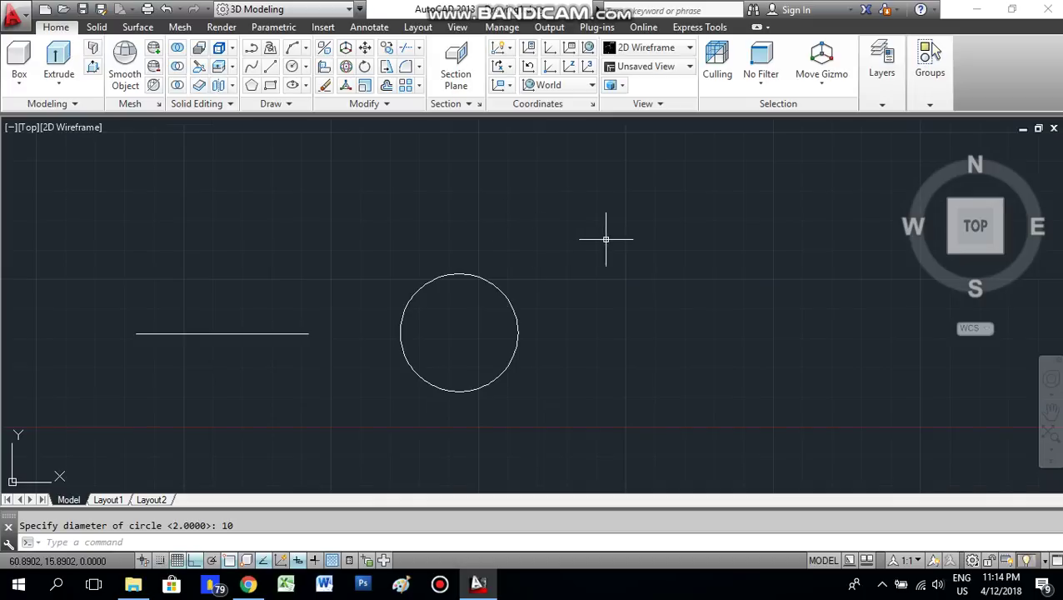
left_click(280, 87)
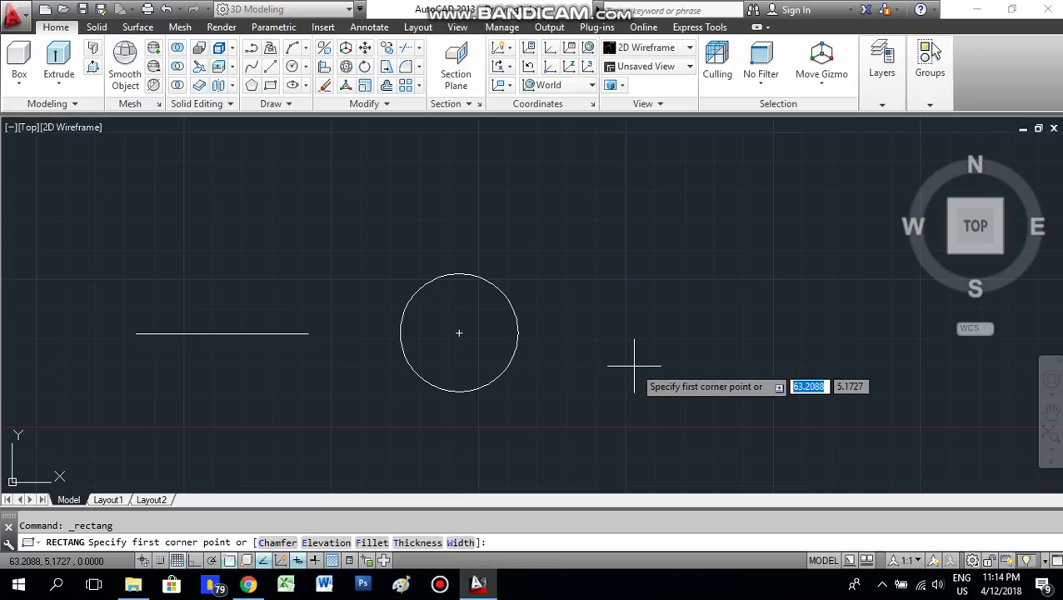
middle_click_drag(537, 341, 445, 311)
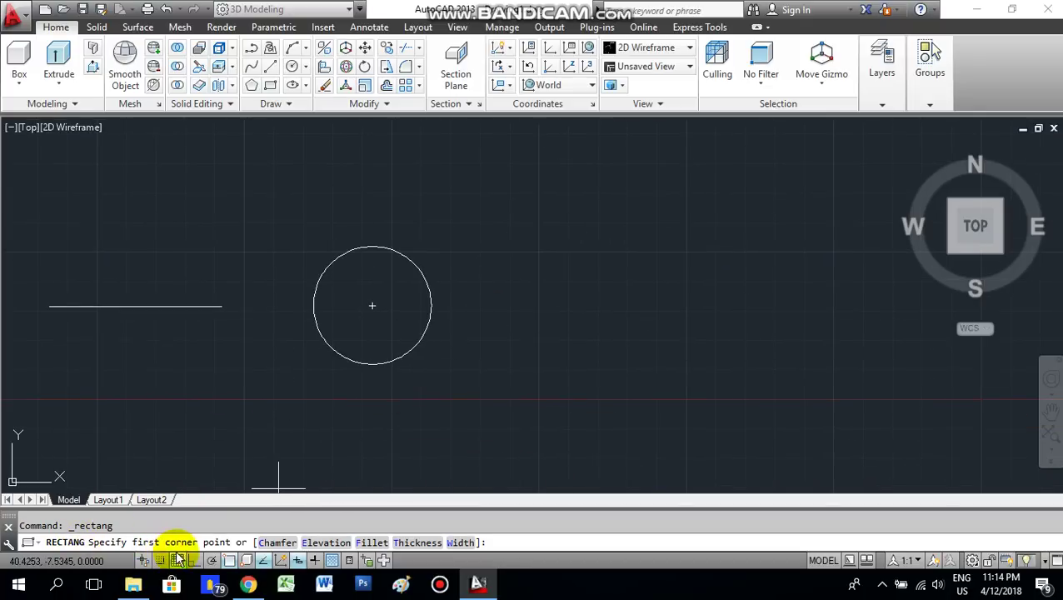
left_click(518, 337)
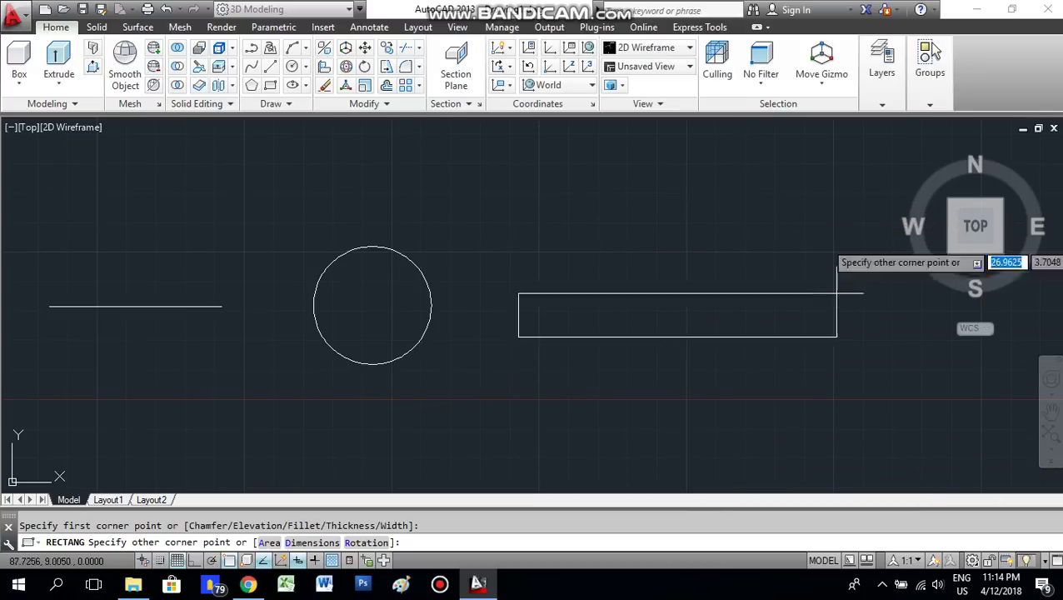
middle_click_drag(661, 249, 539, 245)
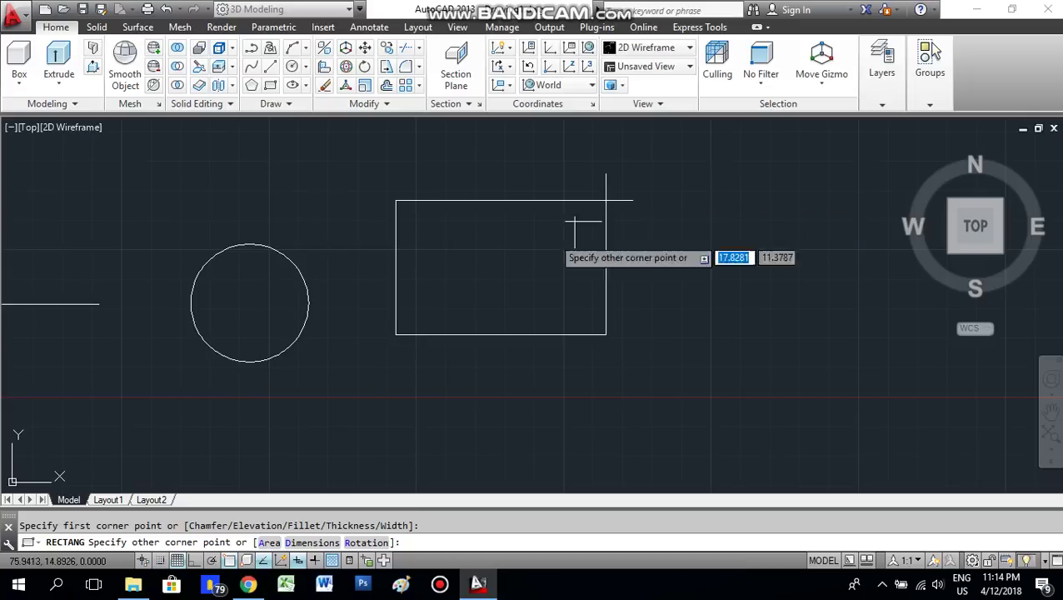
left_click(309, 550)
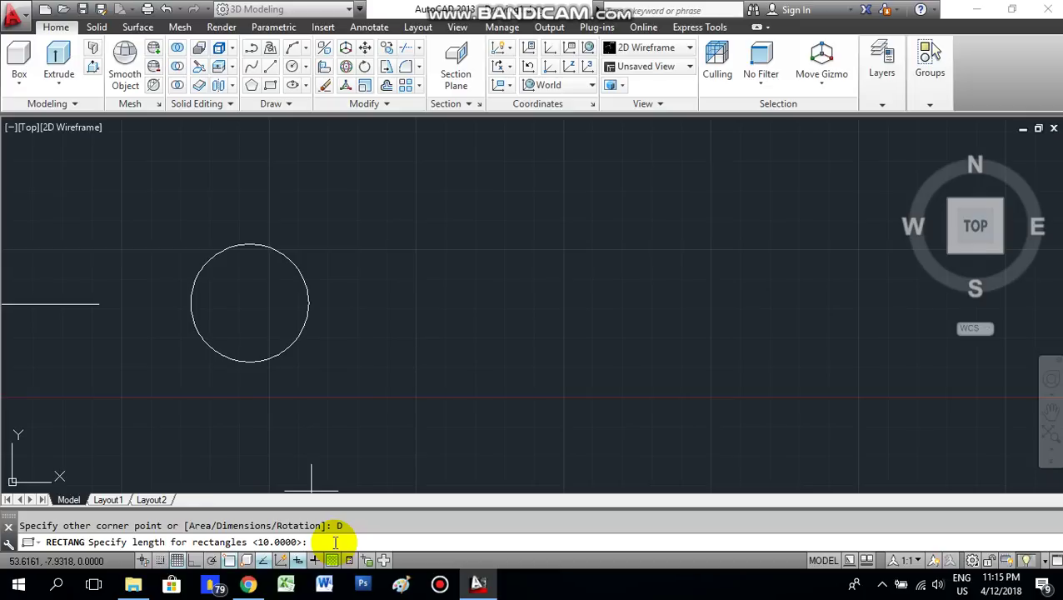
key("Return")
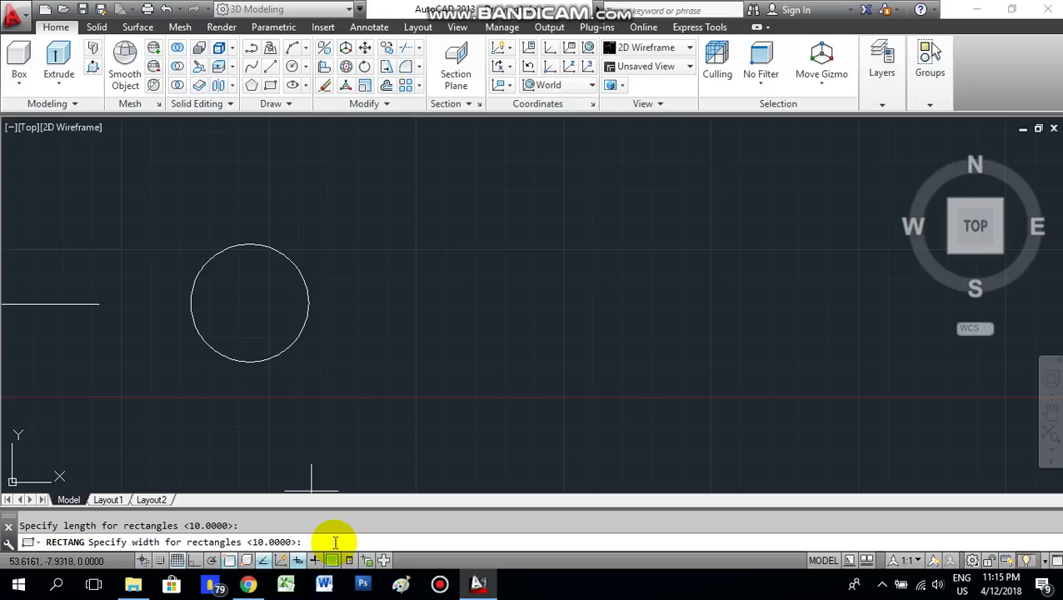
key("Return")
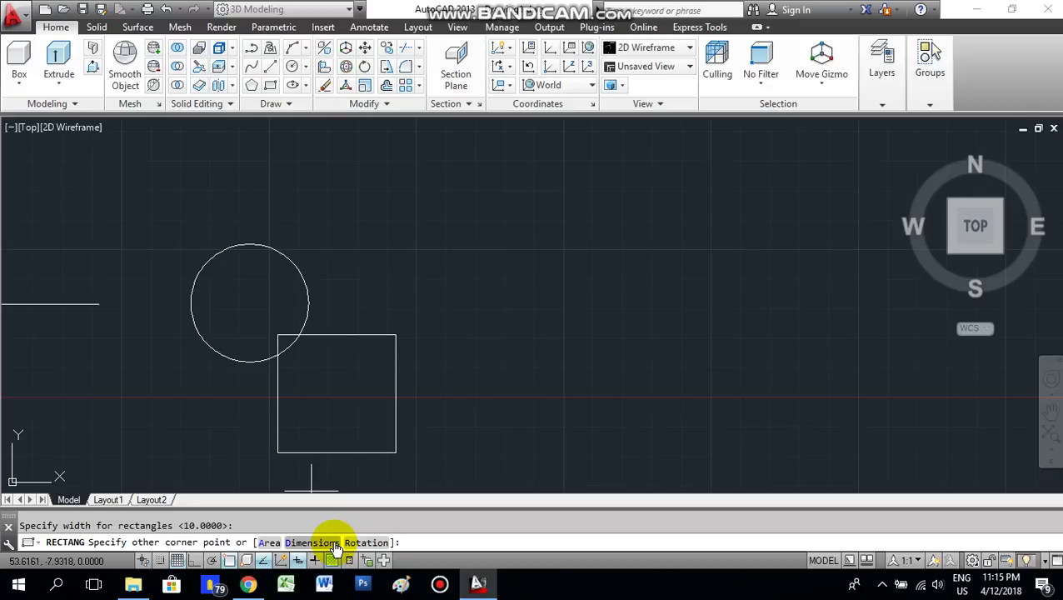
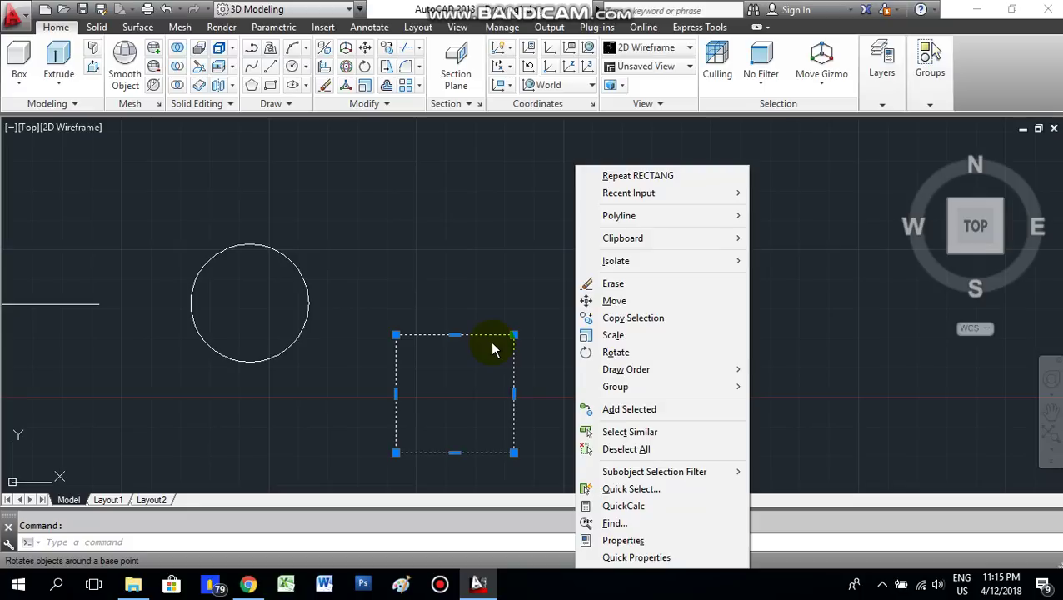
Step: Select the square, the circle and the horizontal line one by one, and clear the selection
left_click(492, 349)
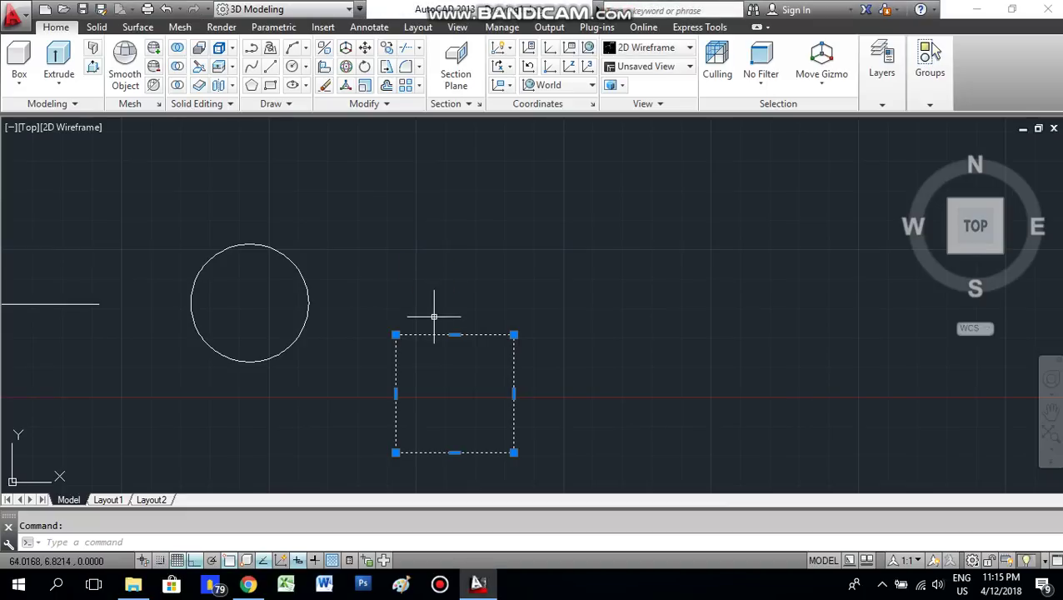
key("Escape")
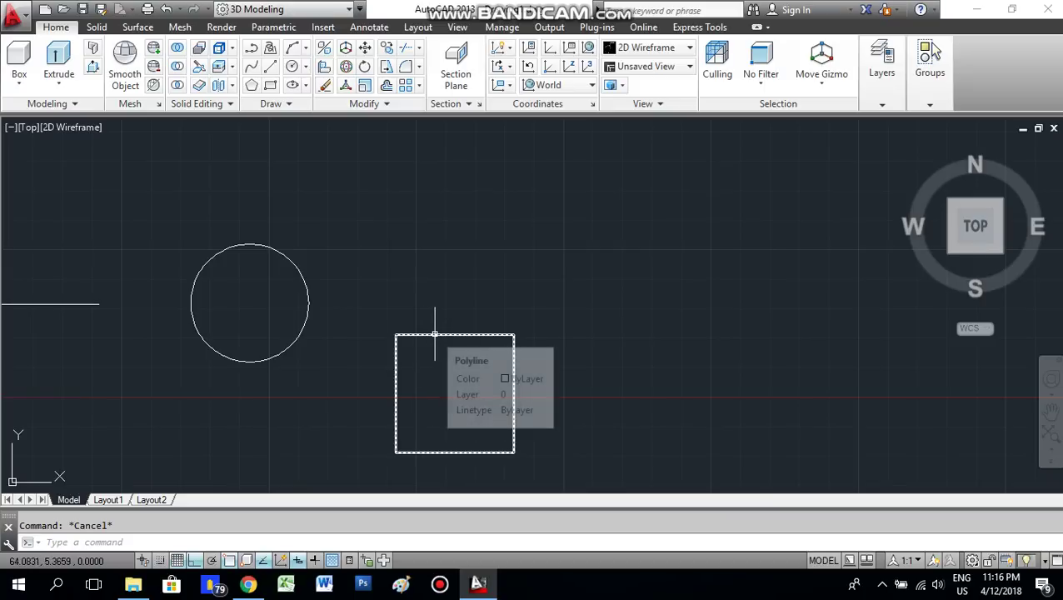
left_click(434, 334)
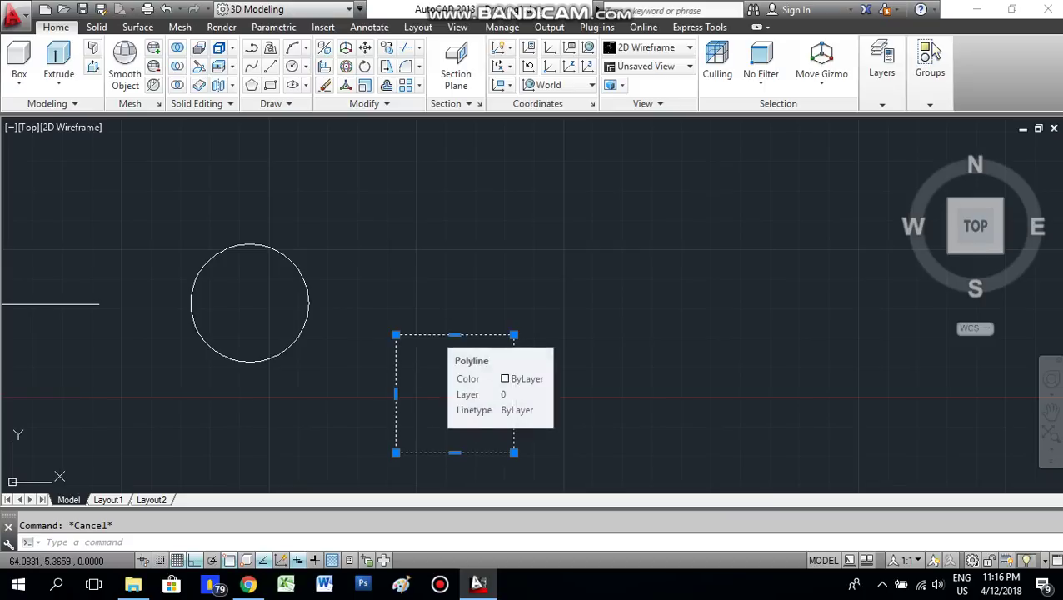
left_click(309, 291)
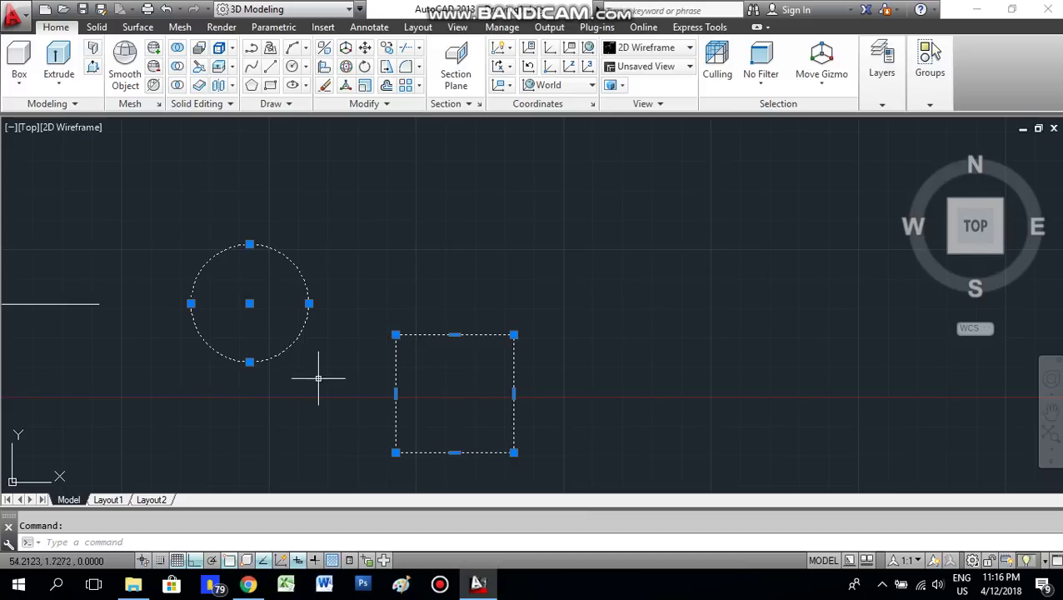
middle_click_drag(175, 334, 351, 319)
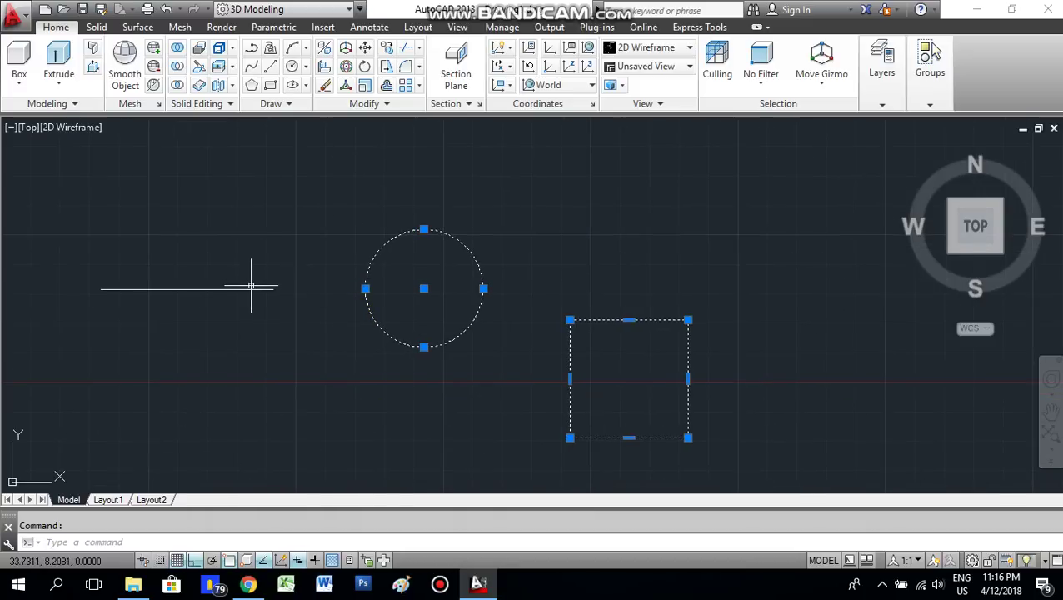
left_click(254, 290)
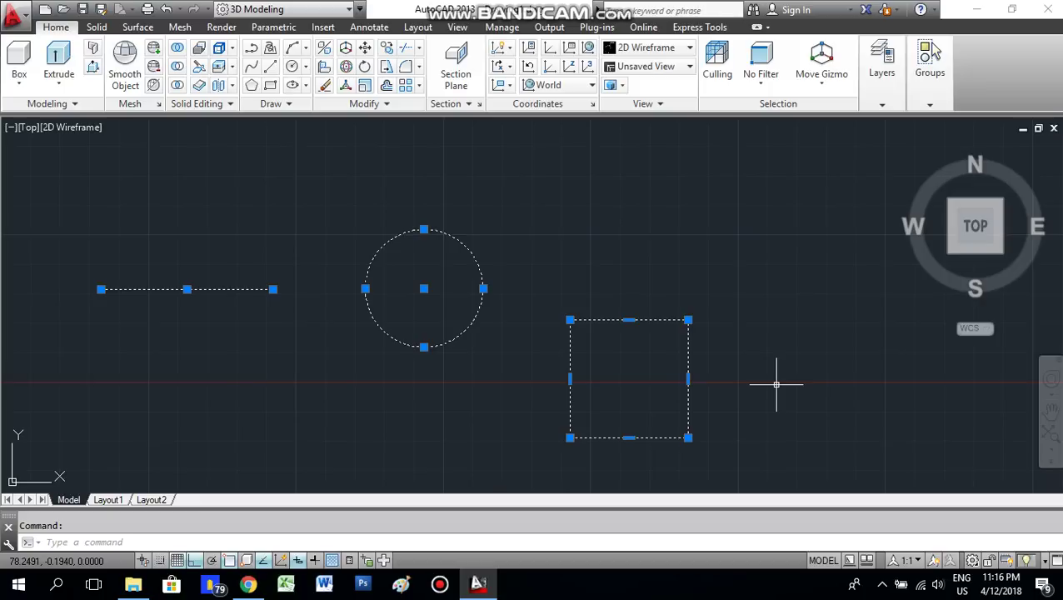
key("Escape")
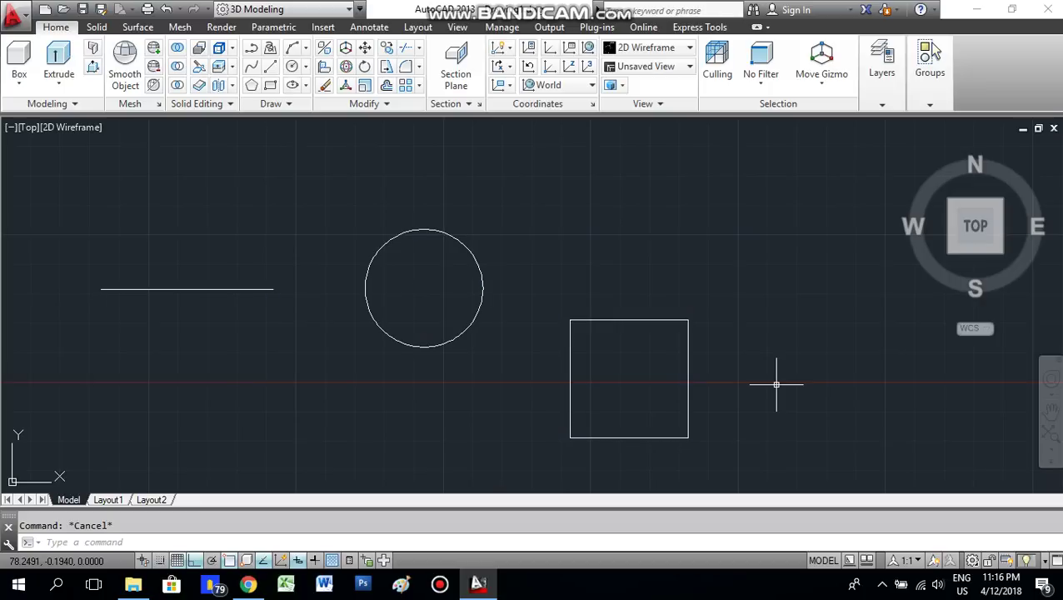
Step: Select the line, circle and square together with one selection window around them, and clear the selection
middle_click_drag(475, 379, 540, 354)
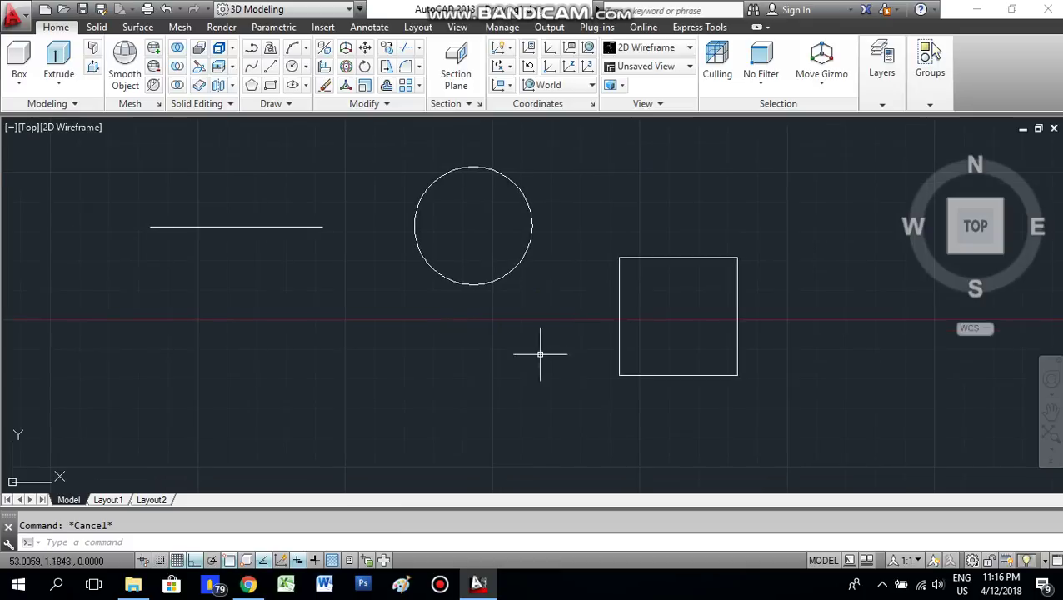
middle_click_drag(163, 201, 166, 239)
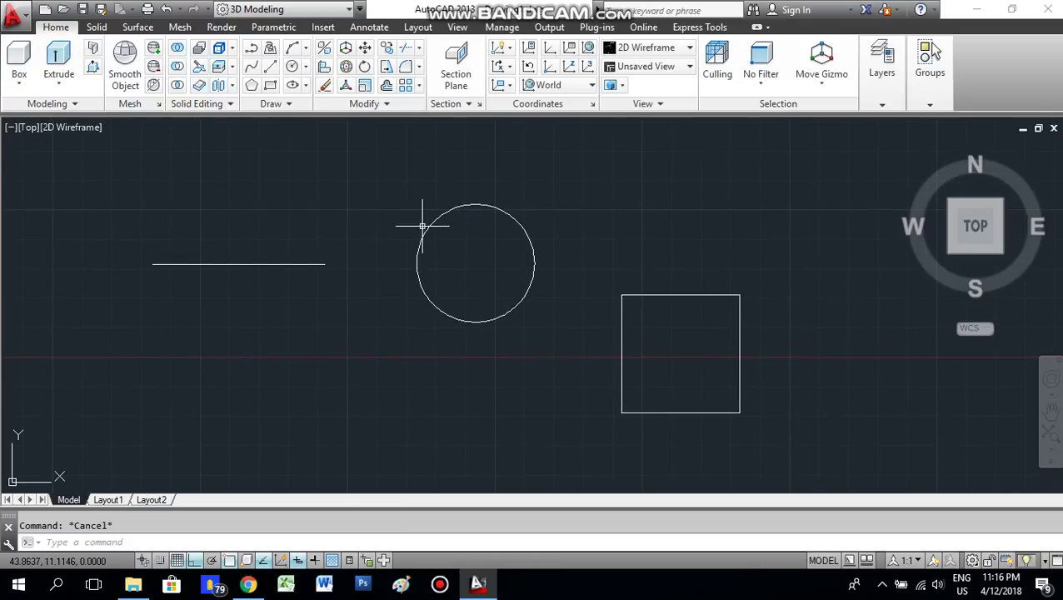
left_click(128, 152)
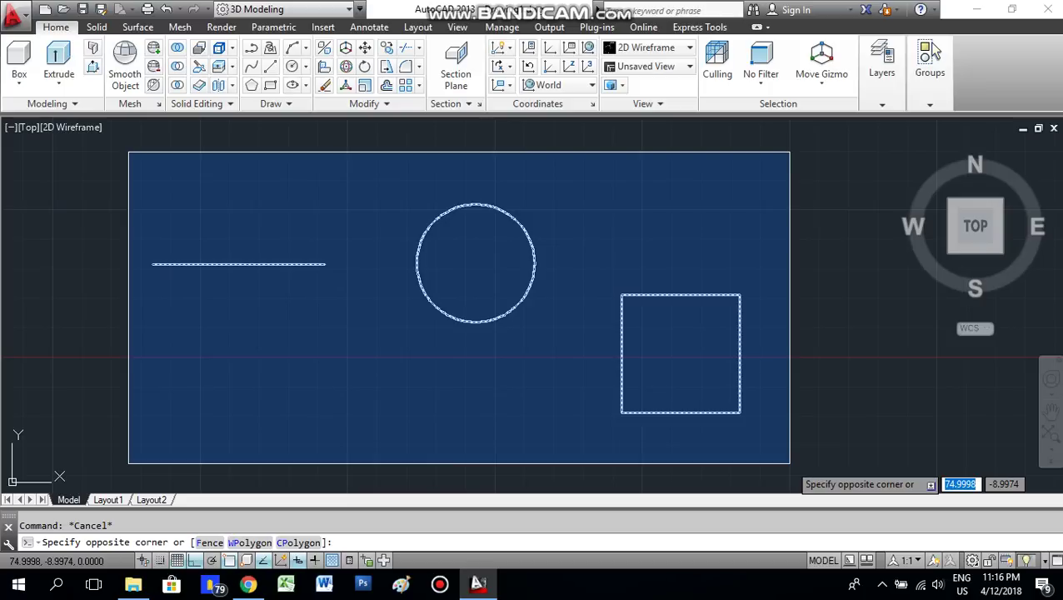
left_click(790, 464)
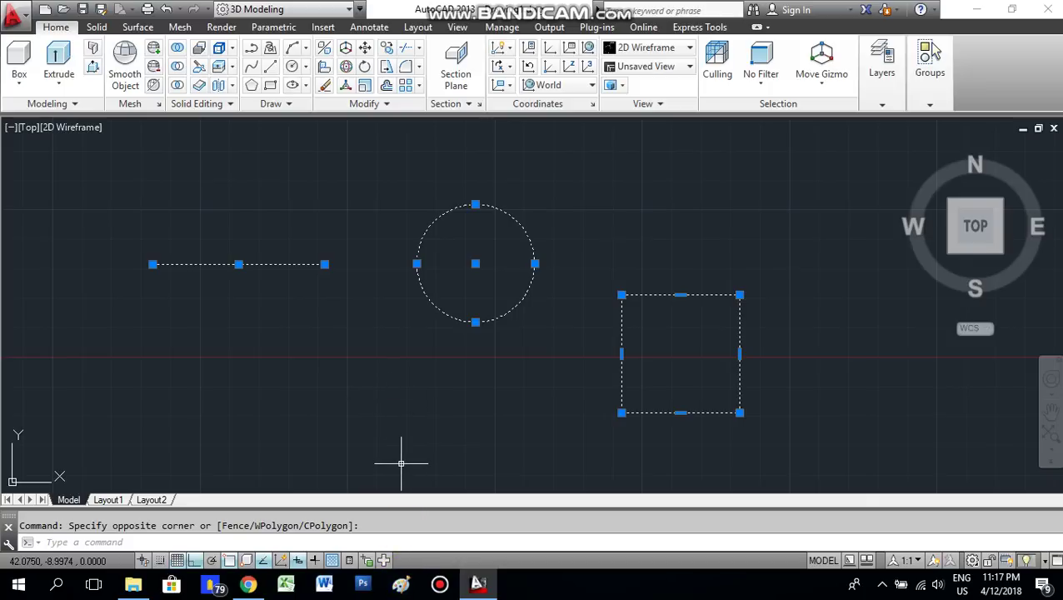
key("Escape")
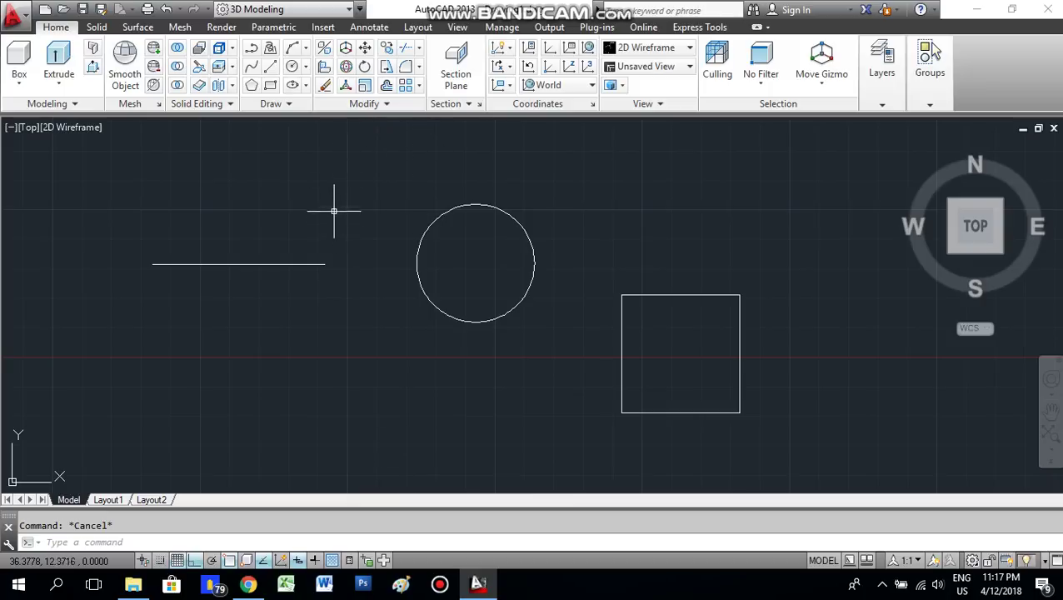
Step: Erase the horizontal line with the Erase tool and undo the erasure, doing this twice
left_click(318, 265)
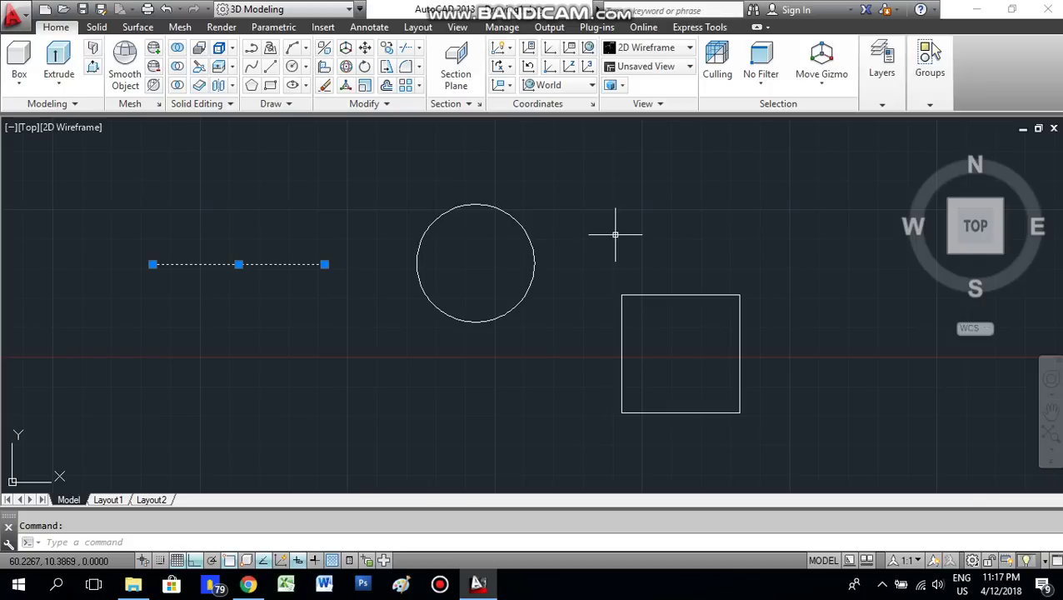
left_click(326, 89)
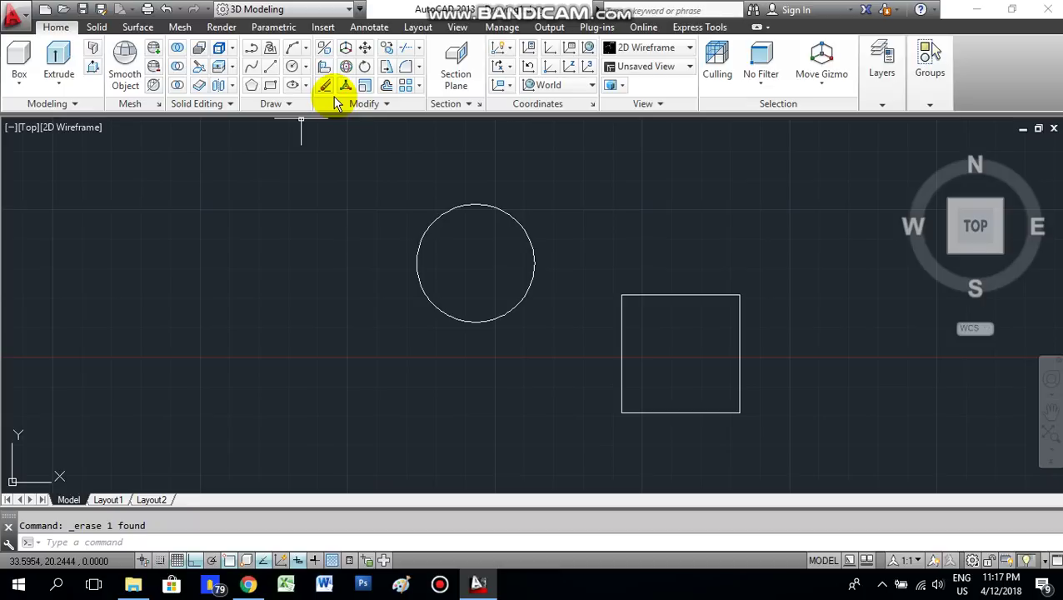
key("ctrl+z")
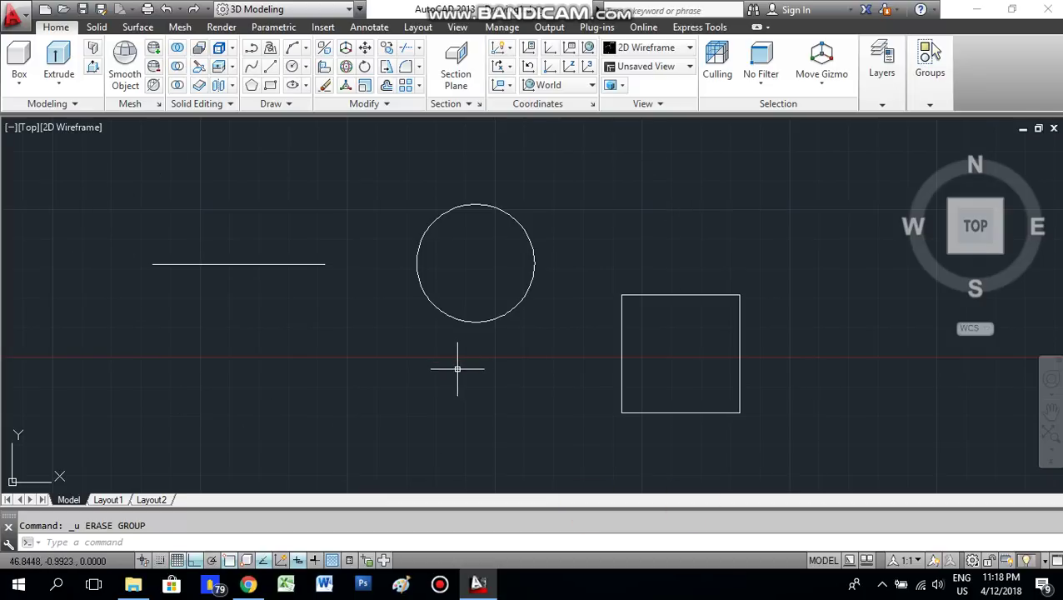
left_click(256, 264)
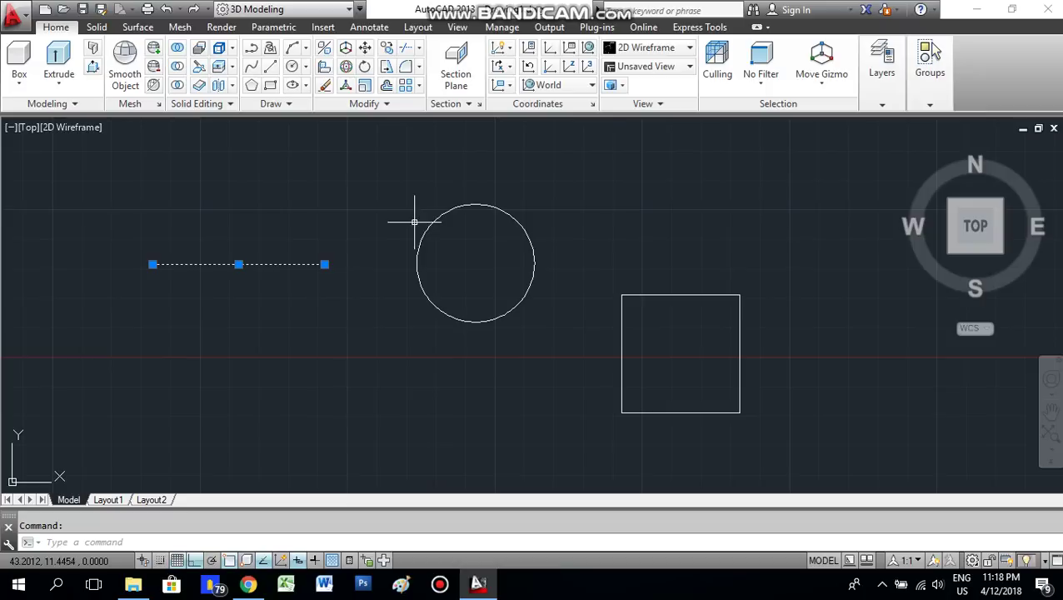
left_click(329, 92)
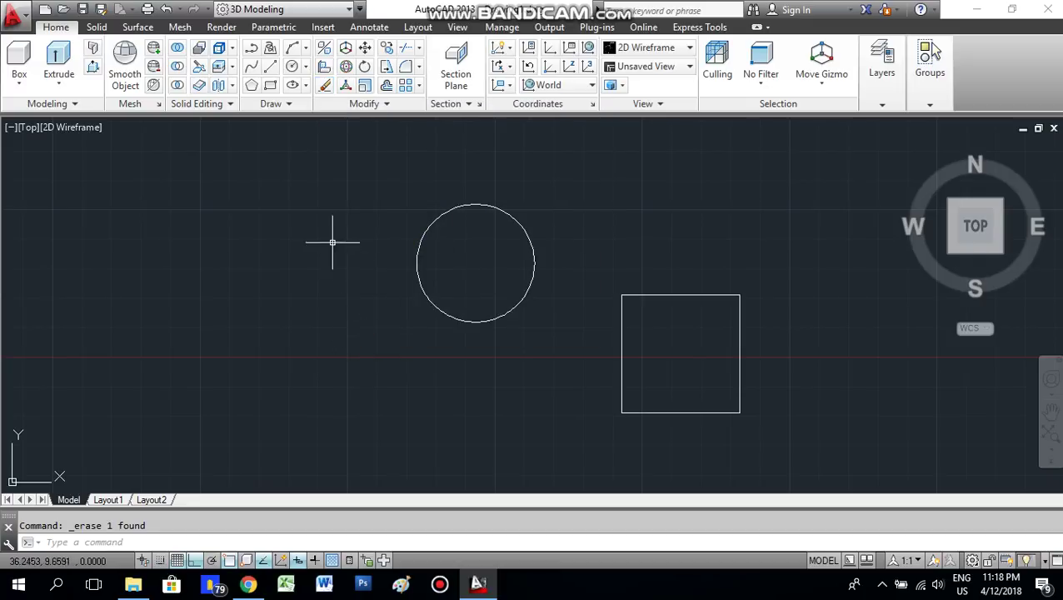
key("ctrl+z")
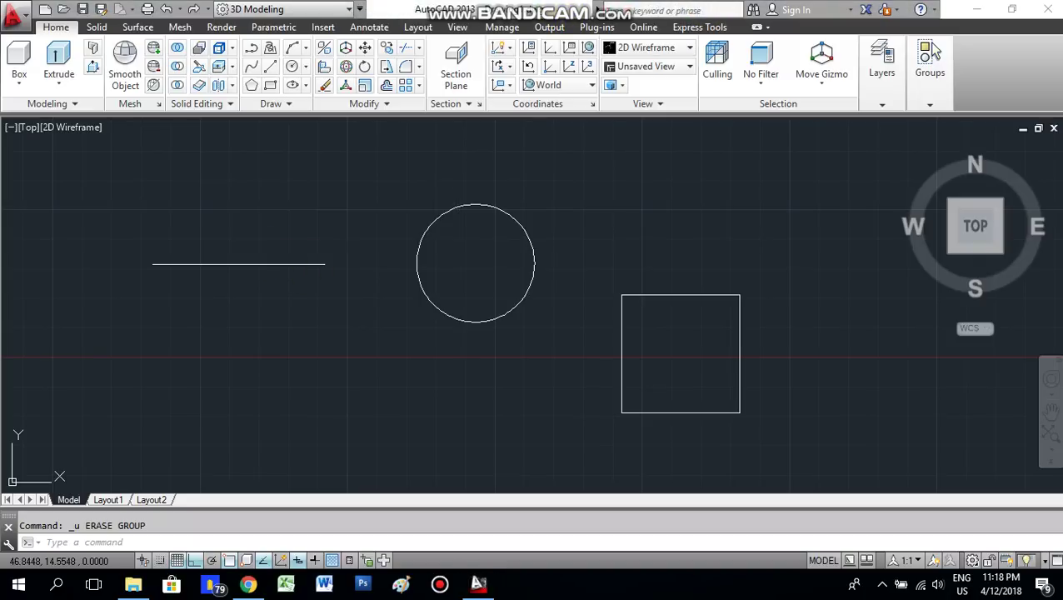
Step: Delete the horizontal line beside the circle
left_click(271, 265)
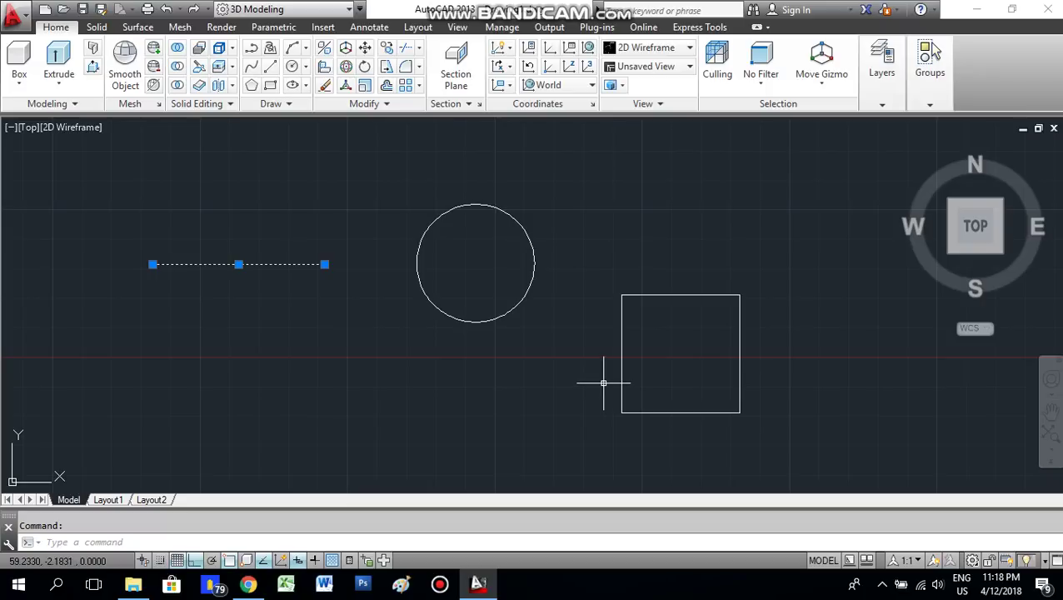
key("Delete")
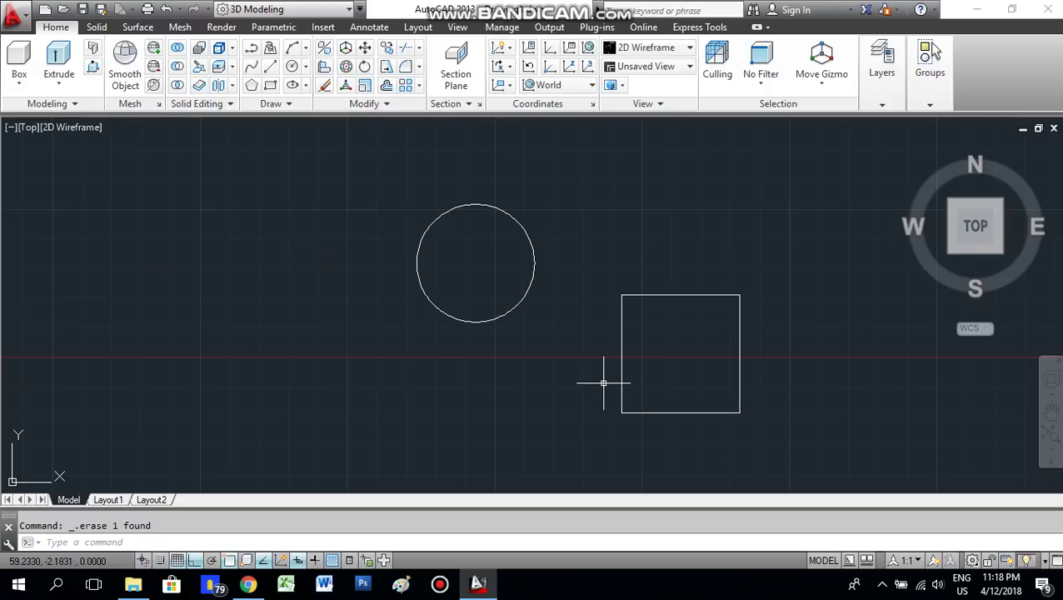